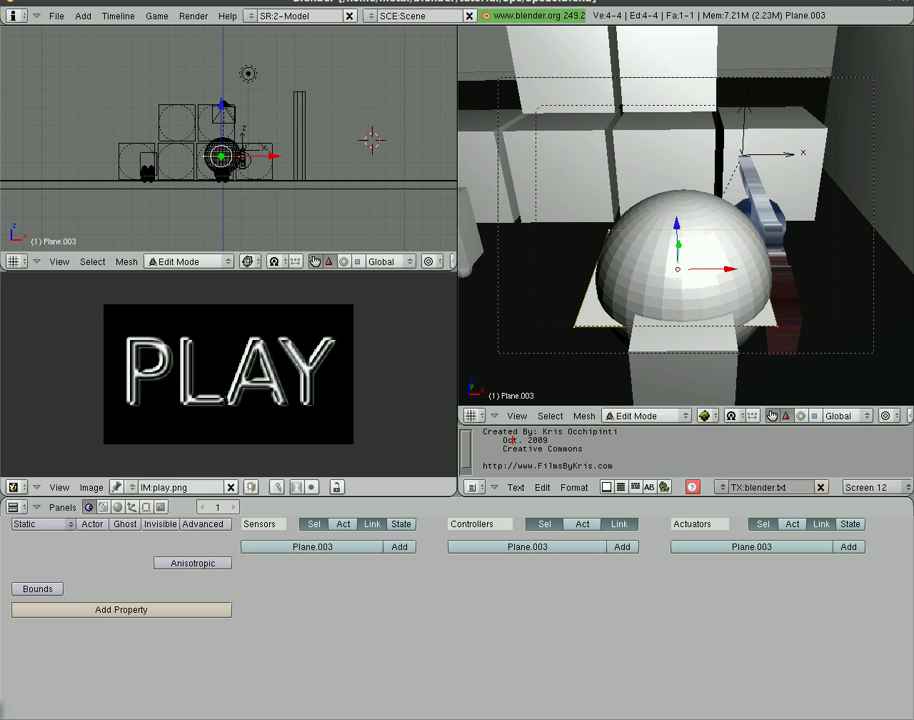
Load arialbd.tga from the Desktop folder and display it in the image editor while the plane is in Edit Mode
{"action": "key", "text": "Tab"}
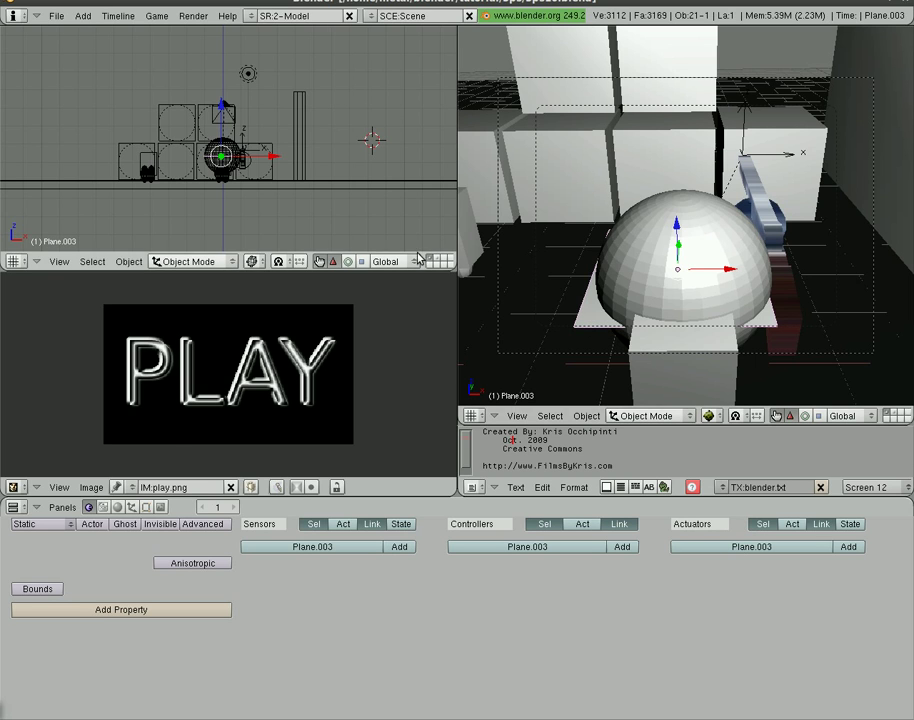
{"action": "key", "text": "Tab"}
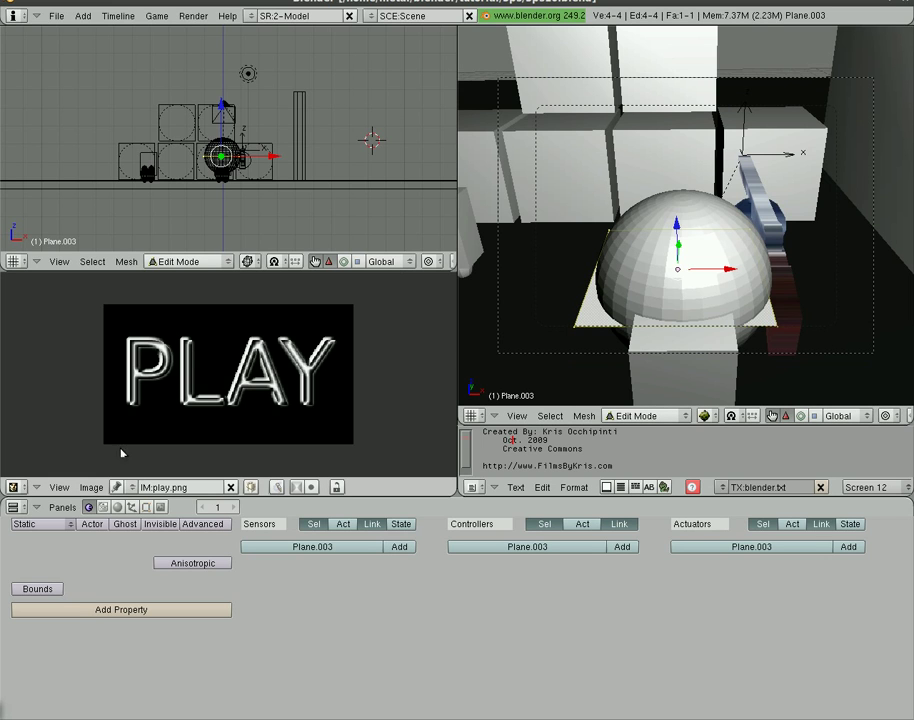
{"action": "left_click", "coordinate": [98, 490]}
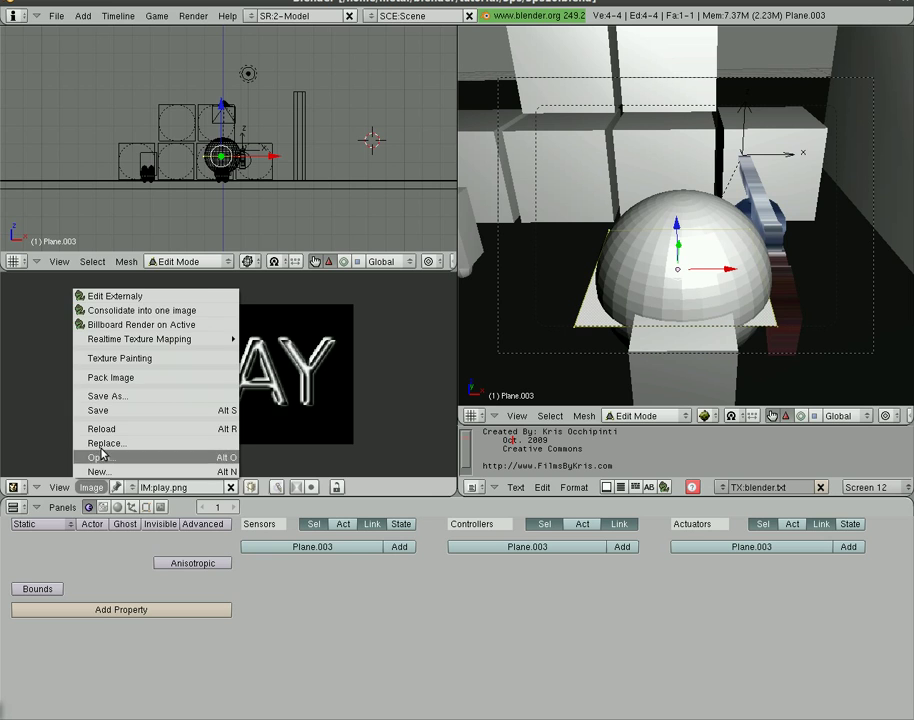
{"action": "left_click", "coordinate": [102, 457]}
{"action": "left_click", "coordinate": [17, 306]}
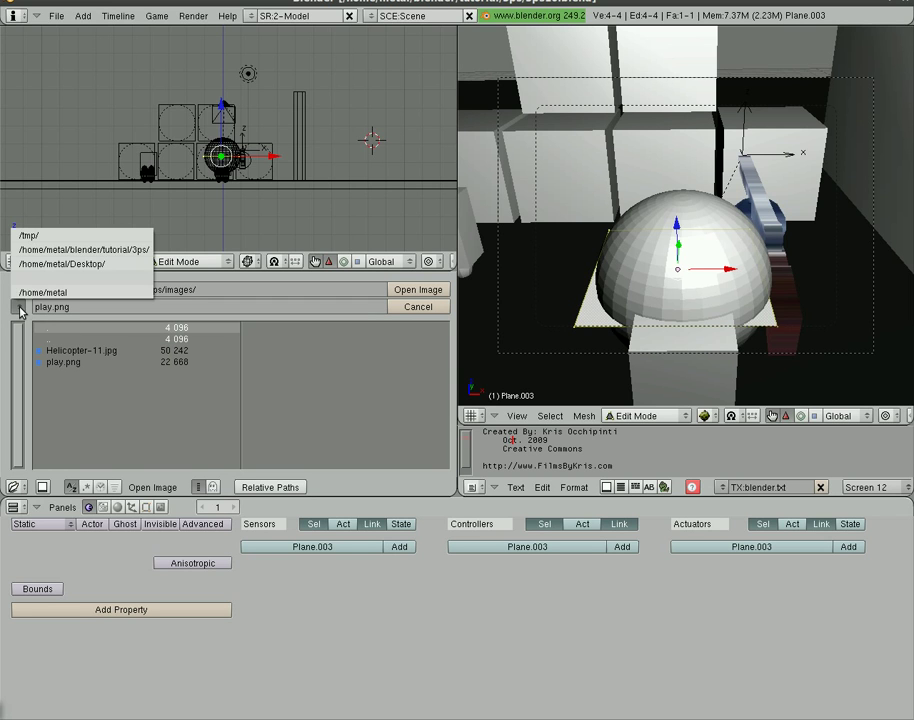
{"action": "left_click", "coordinate": [30, 264]}
{"action": "left_click", "coordinate": [62, 408]}
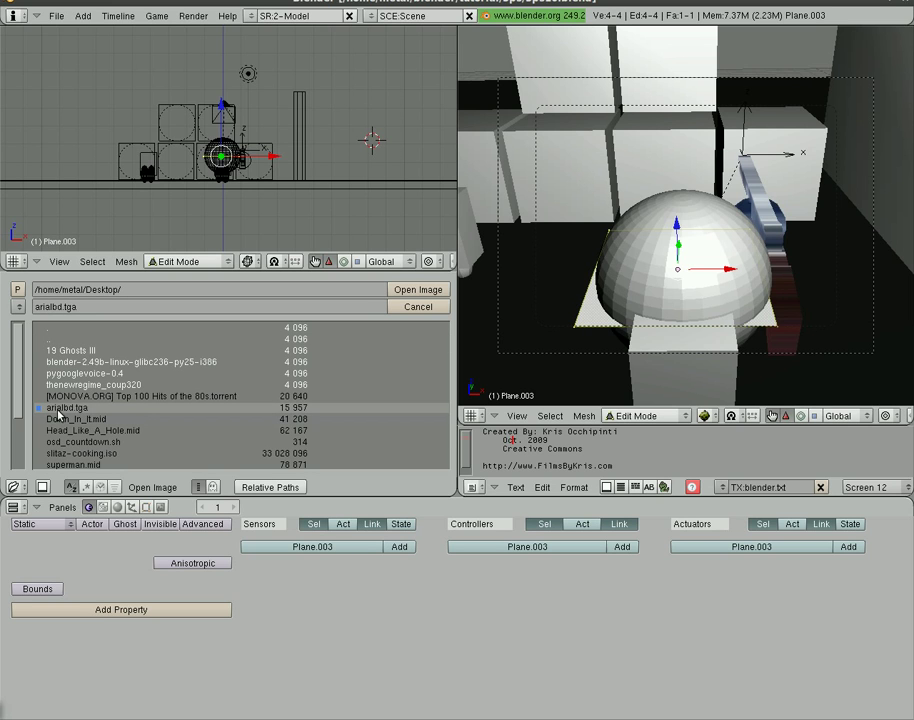
{"action": "left_click", "coordinate": [403, 292]}
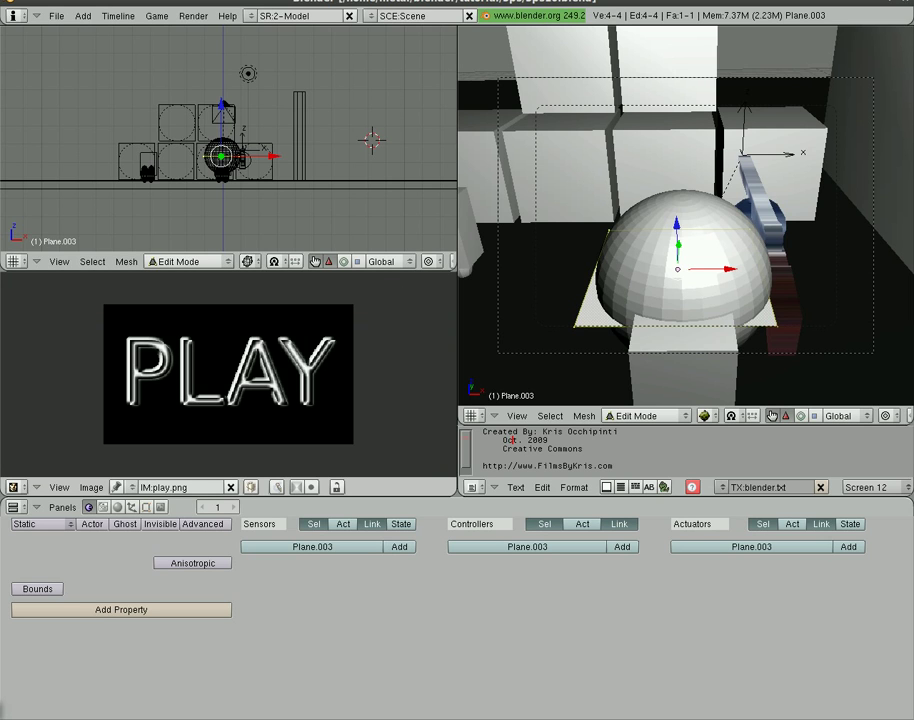
{"action": "left_click", "coordinate": [131, 488]}
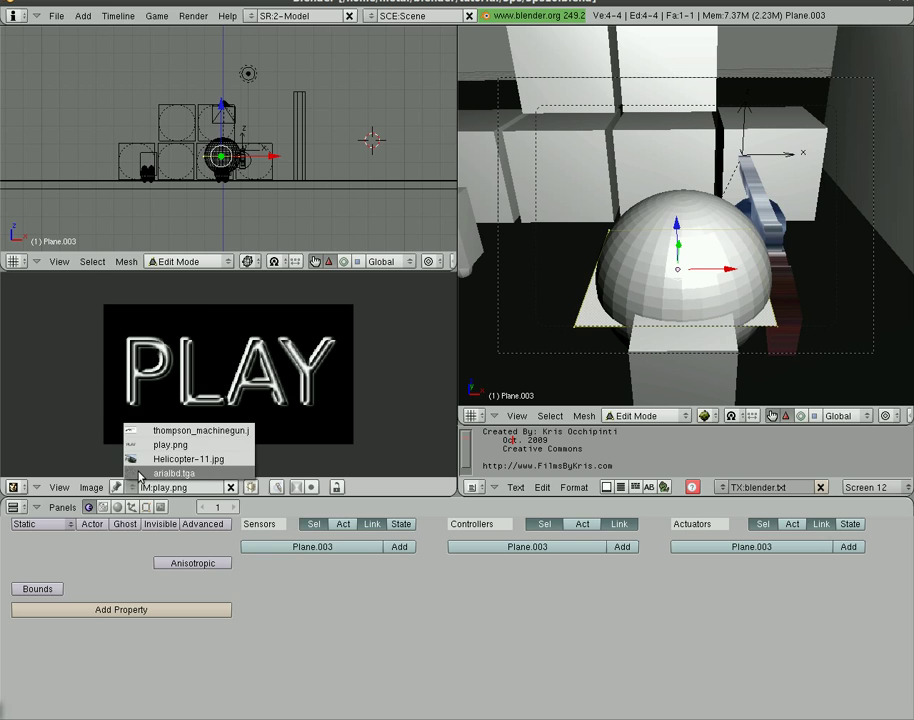
{"action": "left_click", "coordinate": [142, 473]}
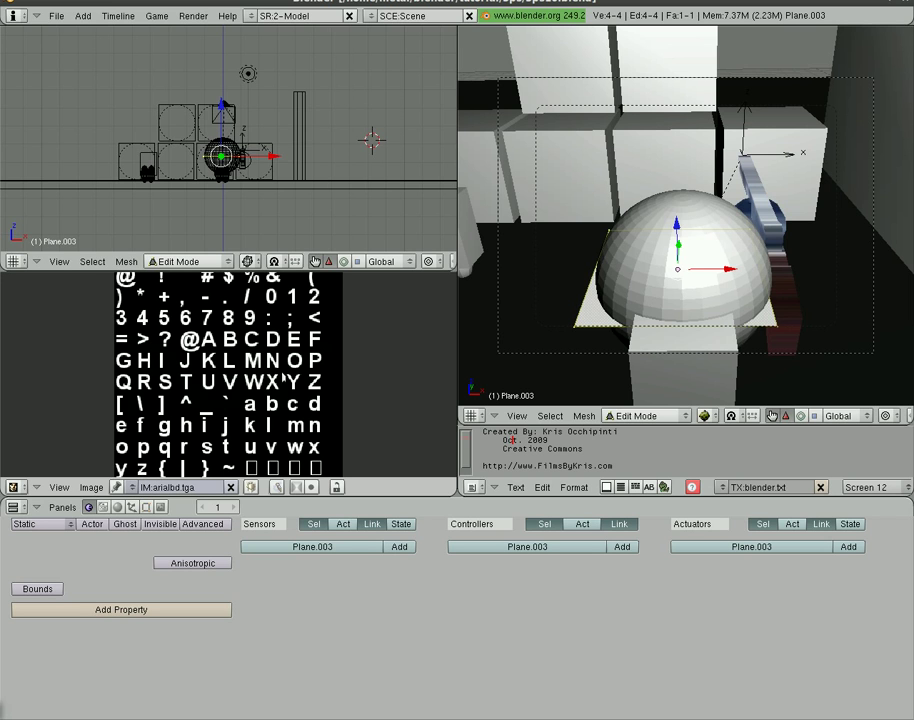
Unwrap the plane onto the font image, then shrink its UV square to about 0.1 and place it over the first @ character
{"action": "key", "text": "u"}
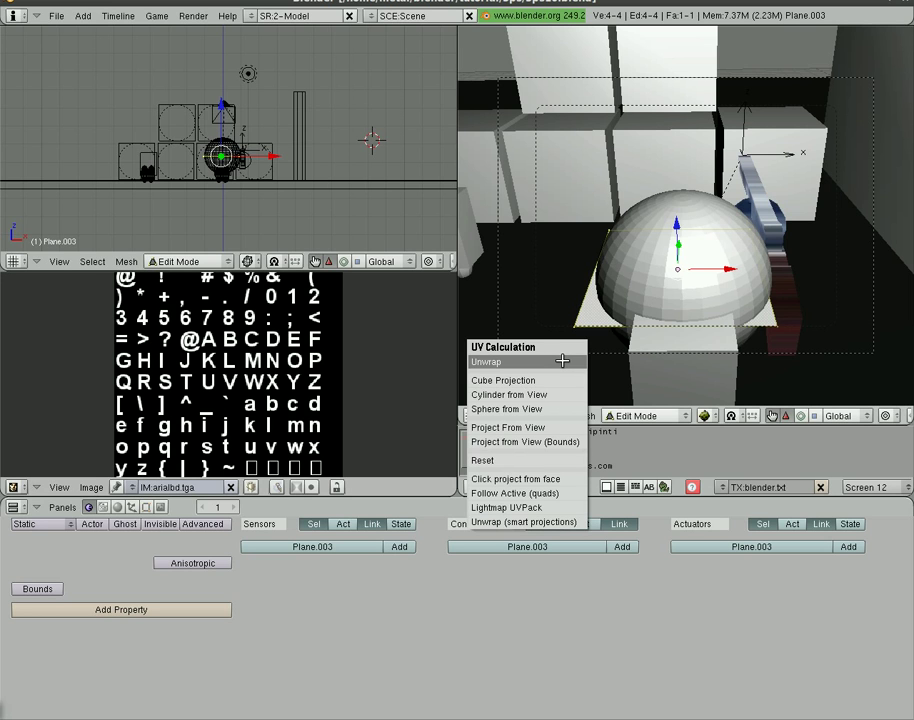
{"action": "left_click", "coordinate": [562, 361]}
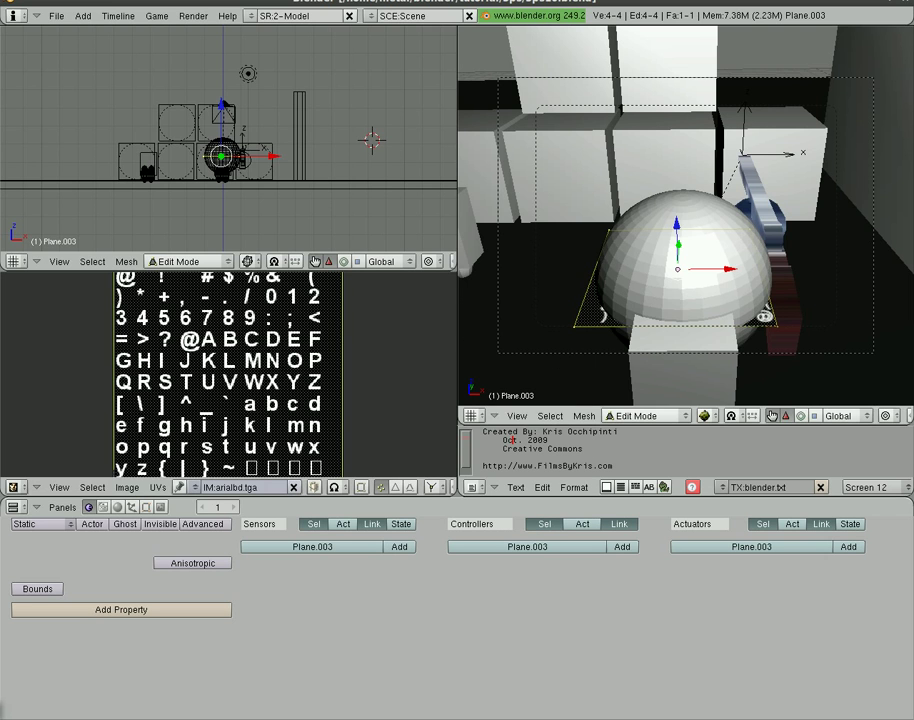
{"action": "scroll", "coordinate": [636, 276], "scroll_direction": "down", "scroll_amount": 2}
{"action": "scroll", "coordinate": [406, 351], "scroll_direction": "down", "scroll_amount": 2}
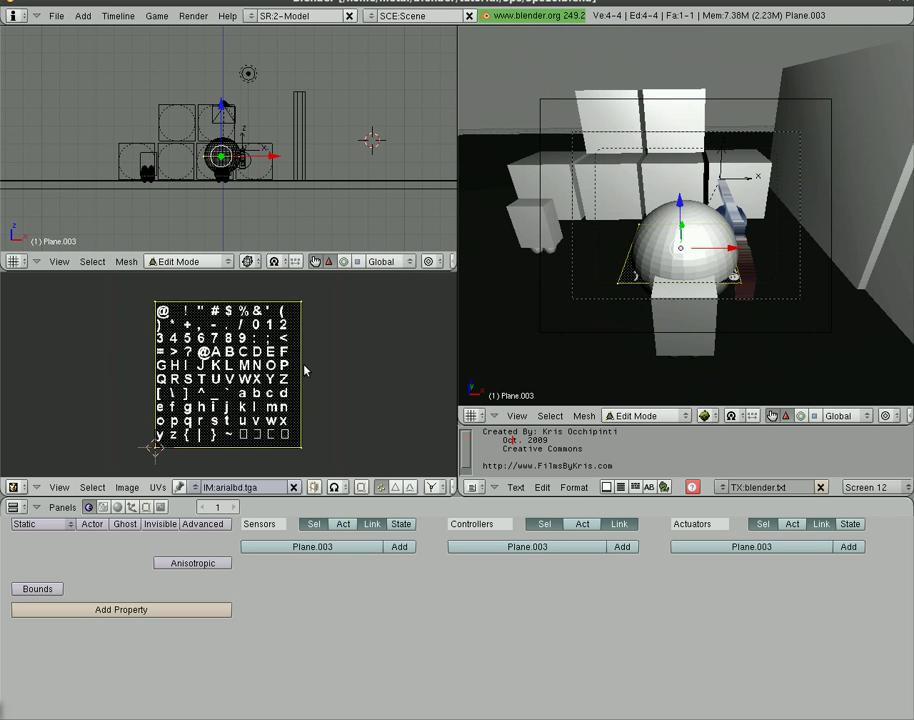
{"action": "key", "text": "s"}
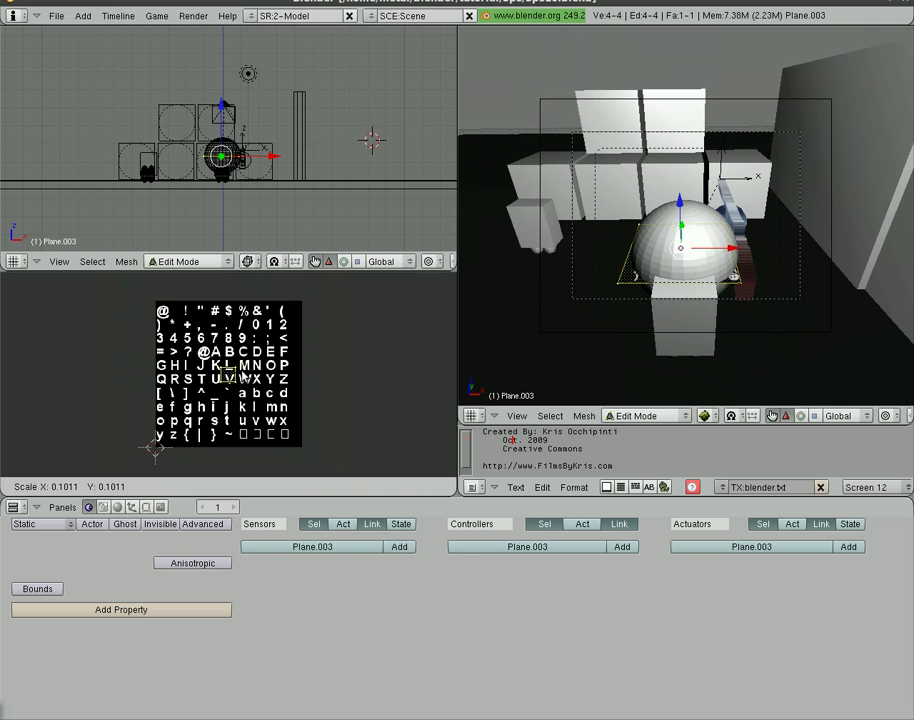
{"action": "left_click", "coordinate": [243, 376]}
{"action": "key", "text": "g"}
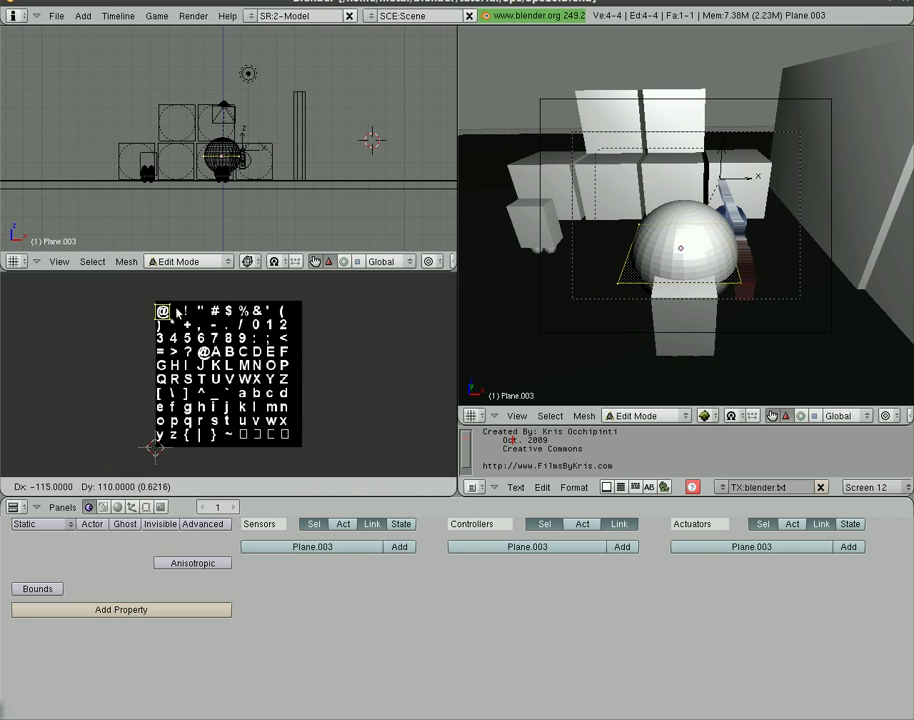
{"action": "left_click", "coordinate": [223, 350]}
Fit the UV square tightly around the @ character and rotate it so the character sits upright on the plane
{"action": "scroll", "coordinate": [223, 350], "scroll_direction": "up", "scroll_amount": 4}
{"action": "scroll", "coordinate": [223, 351], "scroll_direction": "up", "scroll_amount": 4}
{"action": "middle_click_drag", "start_coordinate": [180, 320], "coordinate": [439, 459]}
{"action": "middle_click_drag", "start_coordinate": [269, 280], "coordinate": [355, 447]}
{"action": "key", "text": "g"}
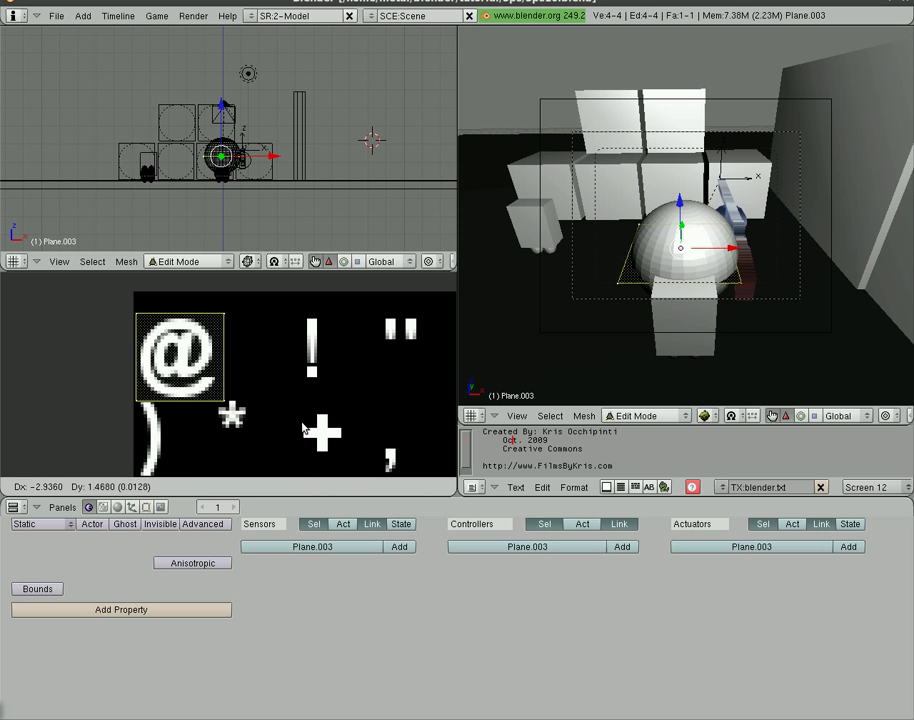
{"action": "left_click", "coordinate": [303, 430]}
{"action": "key", "text": "s"}
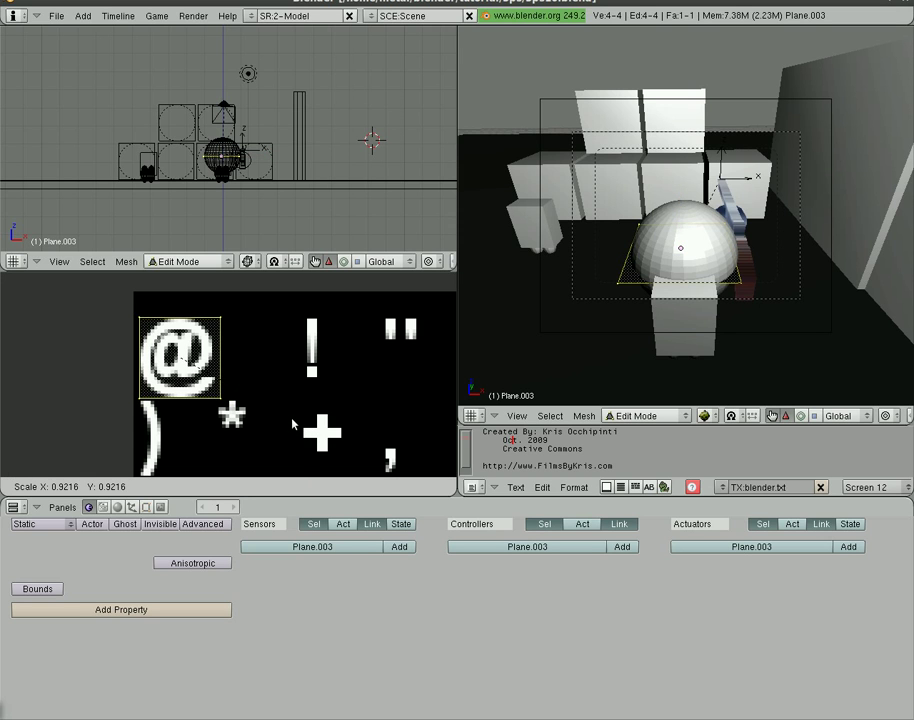
{"action": "left_click", "coordinate": [294, 427]}
{"action": "key", "text": "g"}
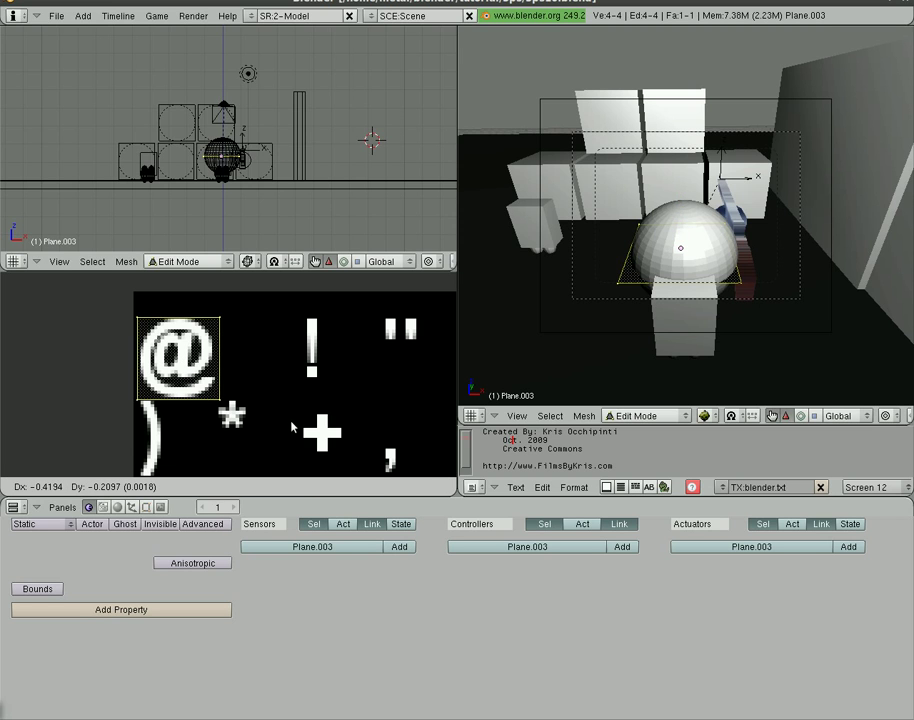
{"action": "left_click", "coordinate": [295, 415]}
{"action": "key", "text": "r"}
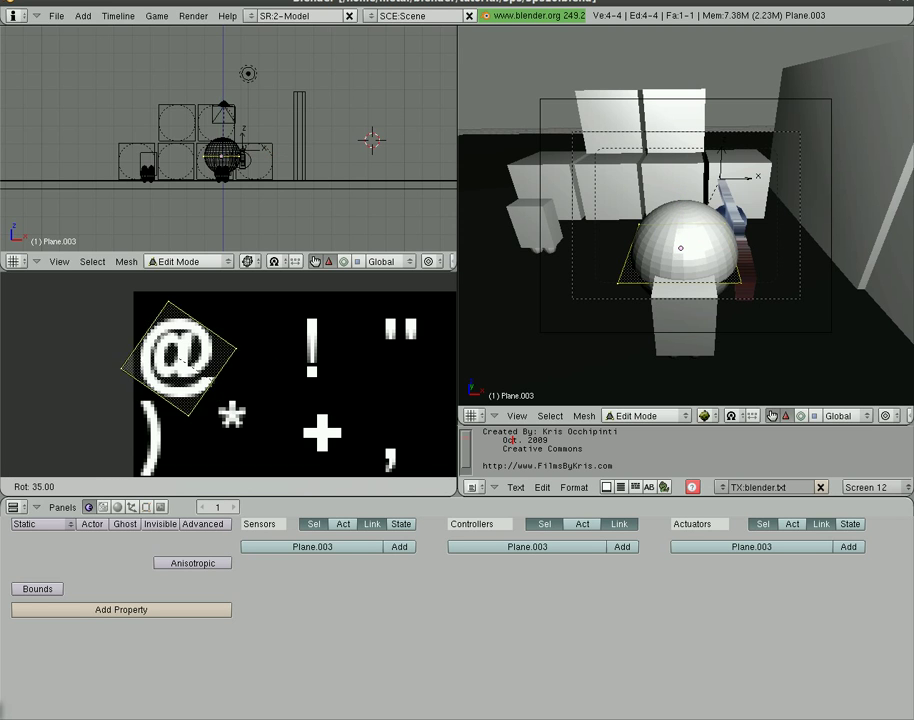
{"action": "left_click", "coordinate": [145, 360]}
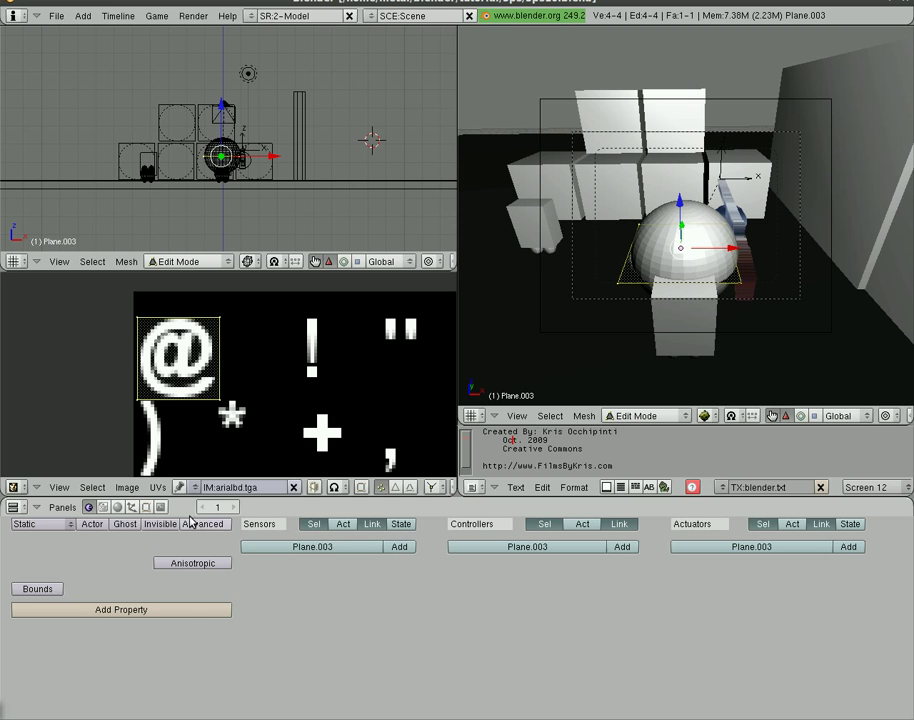
Set the plane's texture face to Text mode with Alpha blending
{"action": "left_click", "coordinate": [145, 507]}
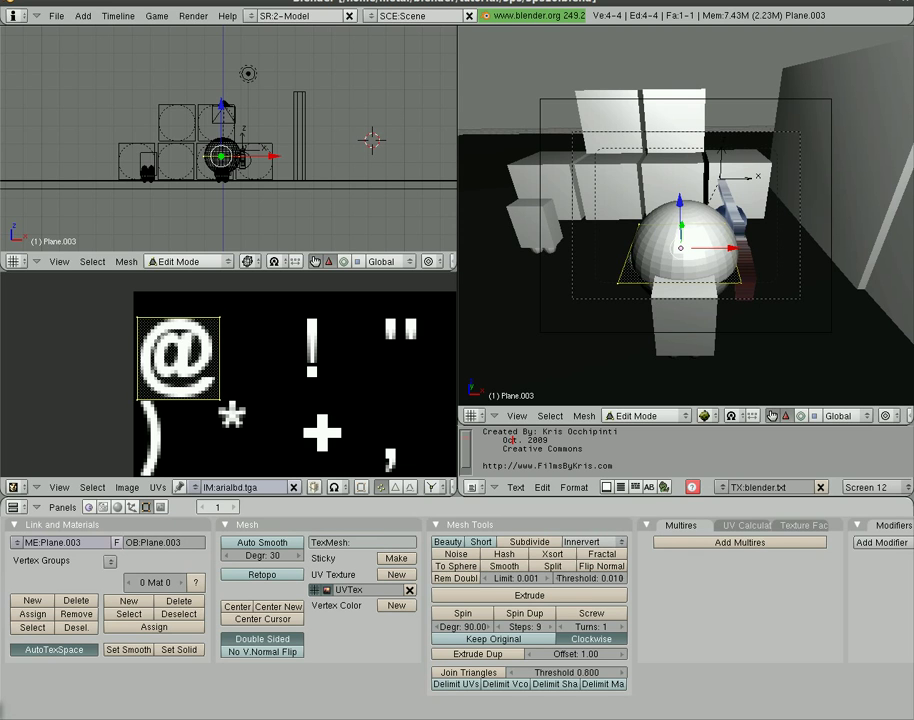
{"action": "left_click", "coordinate": [804, 525]}
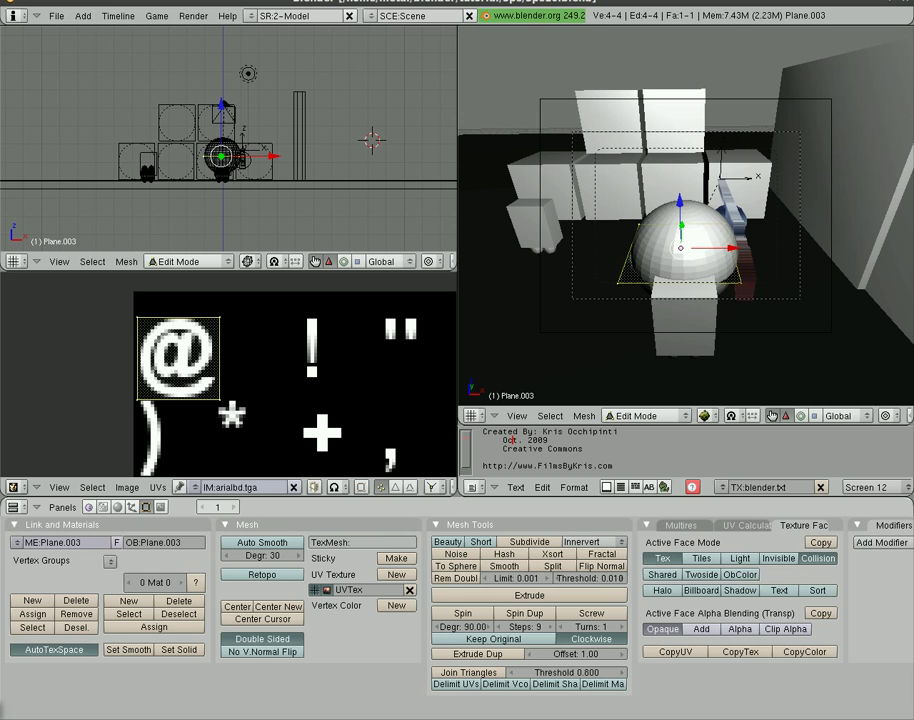
{"action": "left_click", "coordinate": [779, 590]}
{"action": "left_click", "coordinate": [738, 630]}
{"action": "left_click", "coordinate": [738, 630]}
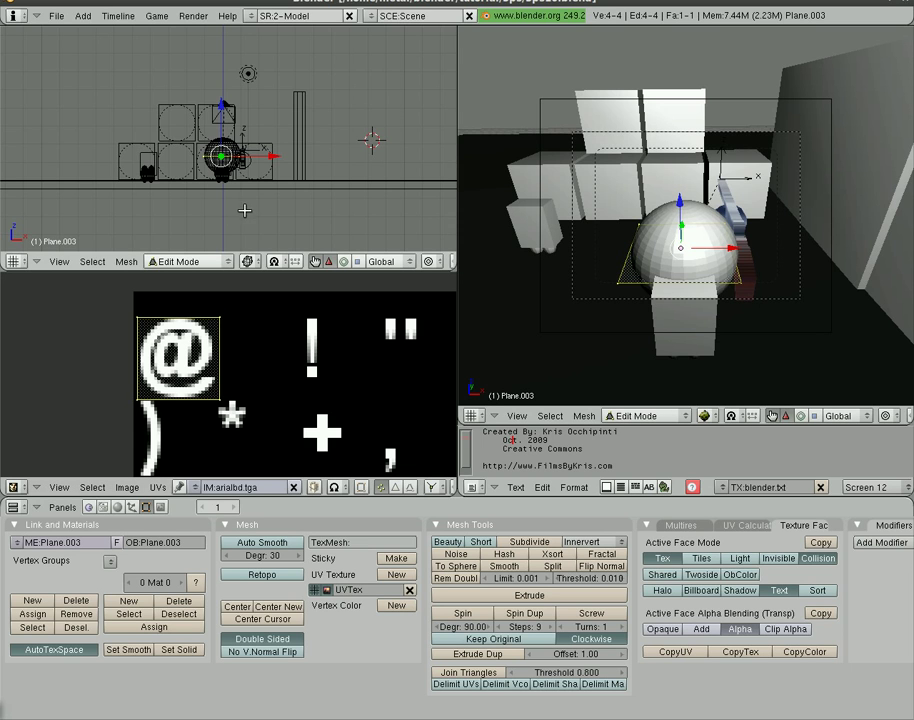
In Object Mode, rotate the plane in side view to face the camera and move it directly in front of the camera
{"action": "key", "text": "KP_3"}
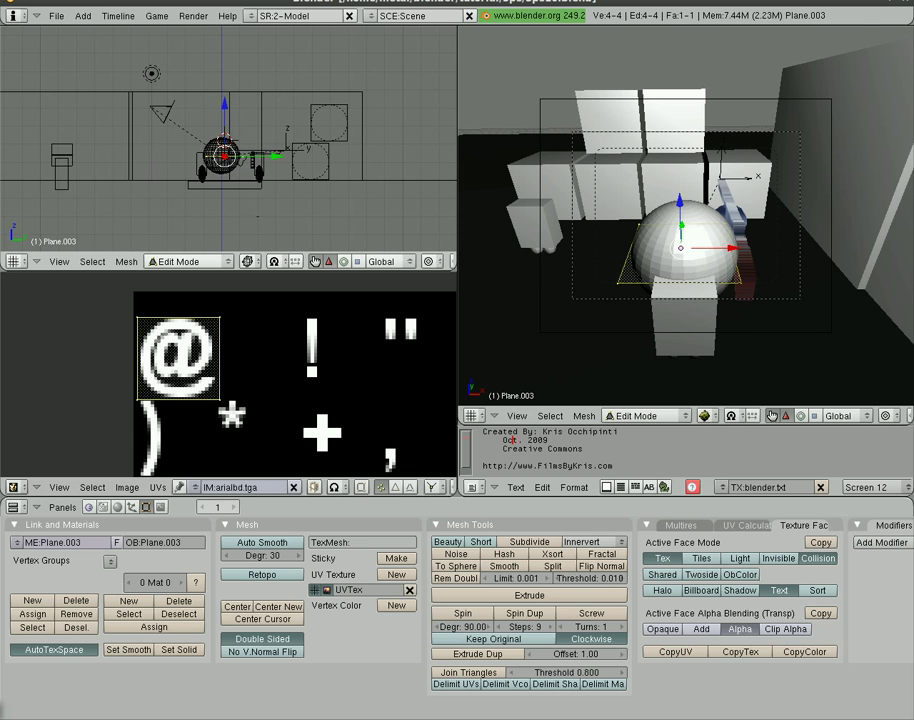
{"action": "key", "text": "Tab"}
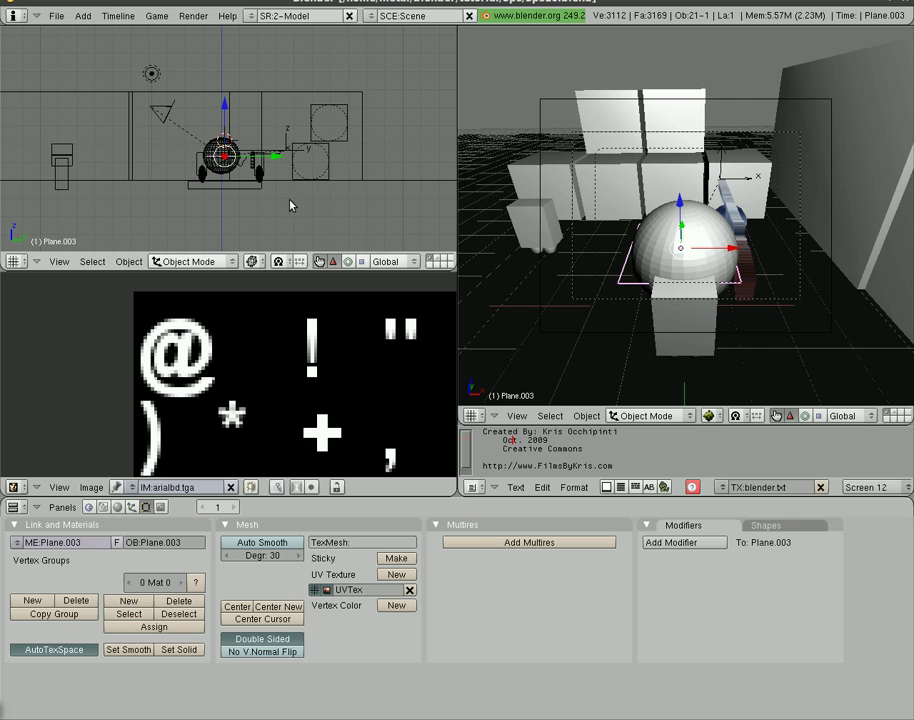
{"action": "key", "text": "r"}
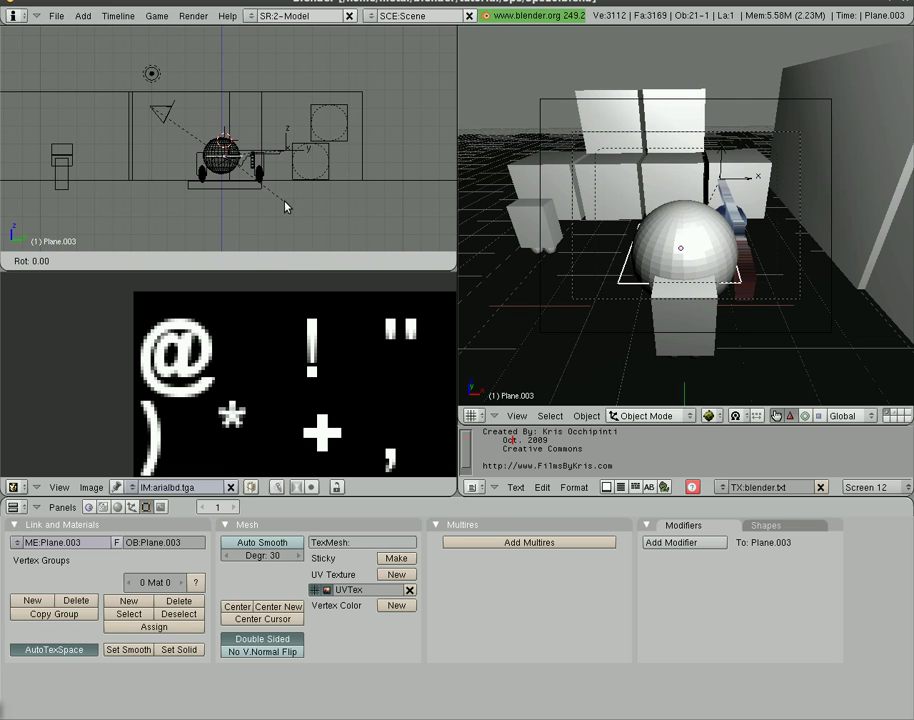
{"action": "left_click", "coordinate": [291, 136]}
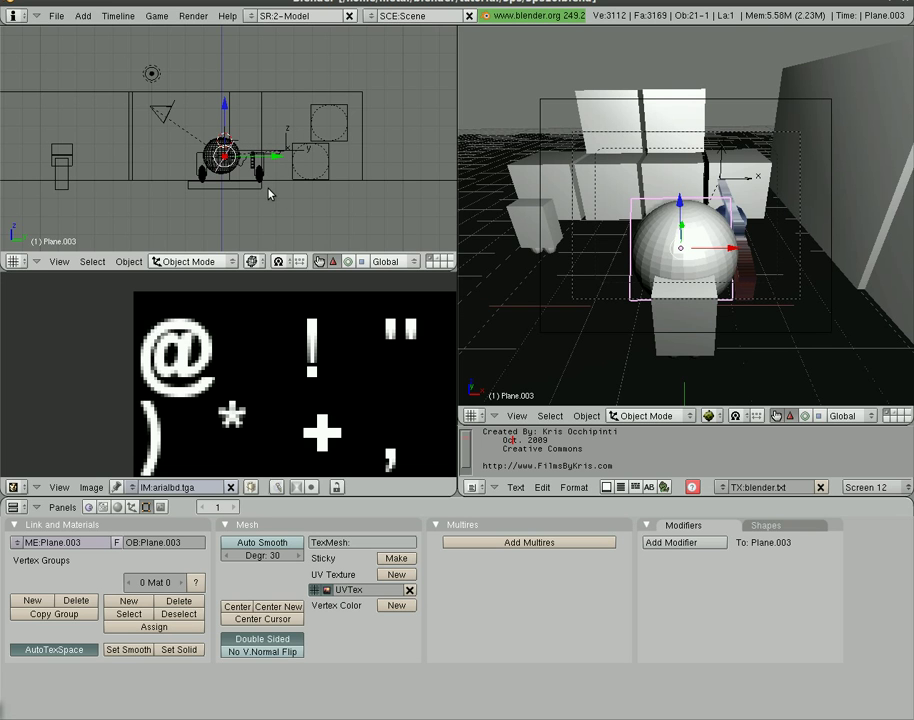
{"action": "key", "text": "g"}
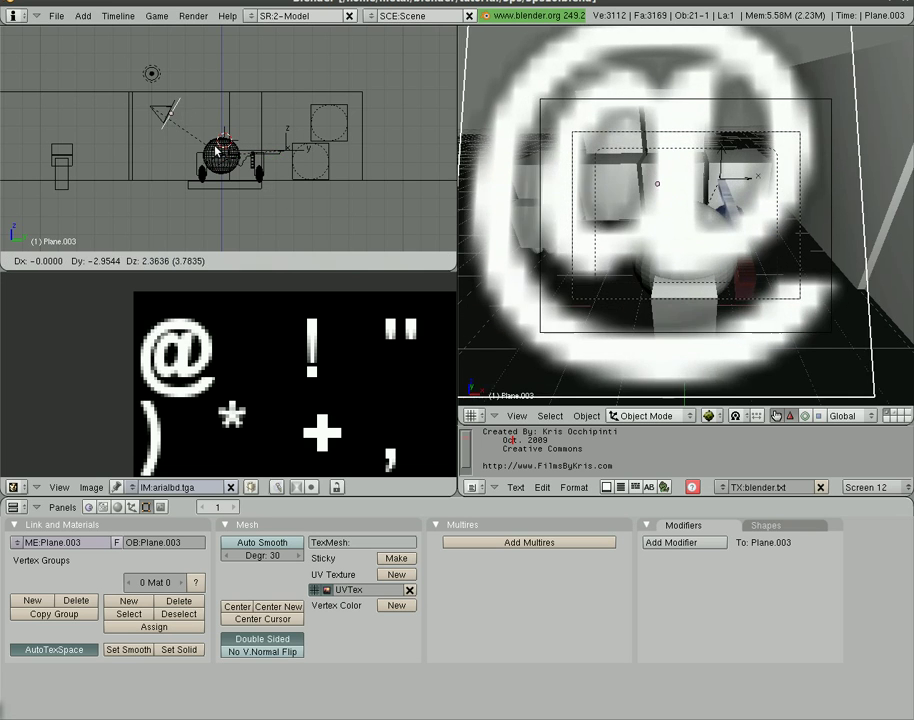
{"action": "left_click", "coordinate": [215, 150]}
Scale the @ plane down to a small character and position it near the upper-left corner of the camera frame
{"action": "key", "text": "s"}
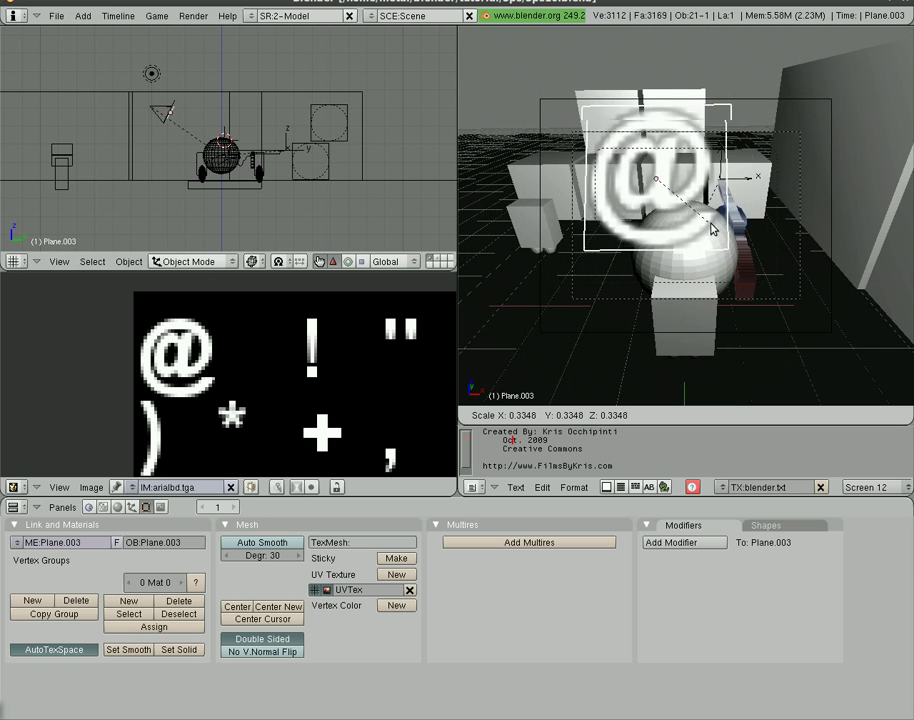
{"action": "left_click", "coordinate": [668, 186]}
{"action": "key", "text": "g"}
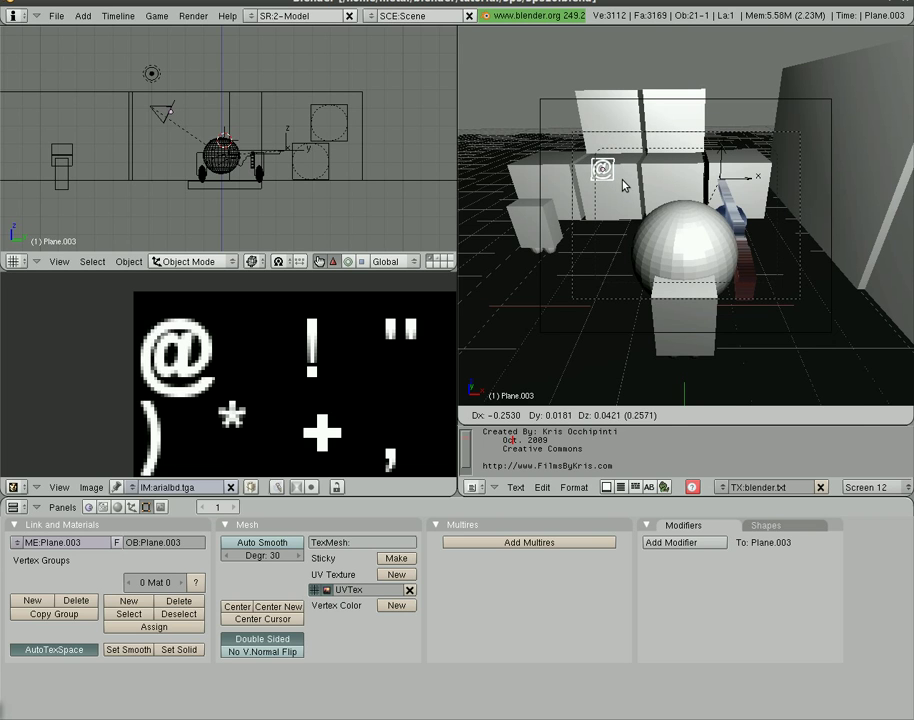
{"action": "left_click", "coordinate": [622, 185]}
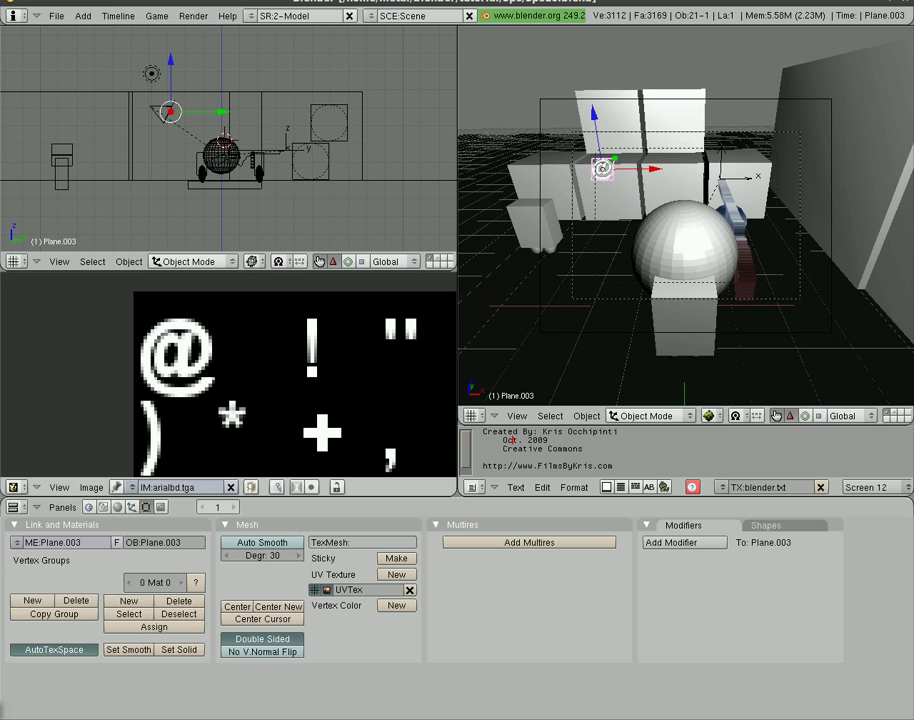
Add a Property sensor to the player sphere's game logic, set to Changed and watching the jet property
{"action": "left_click", "coordinate": [89, 509]}
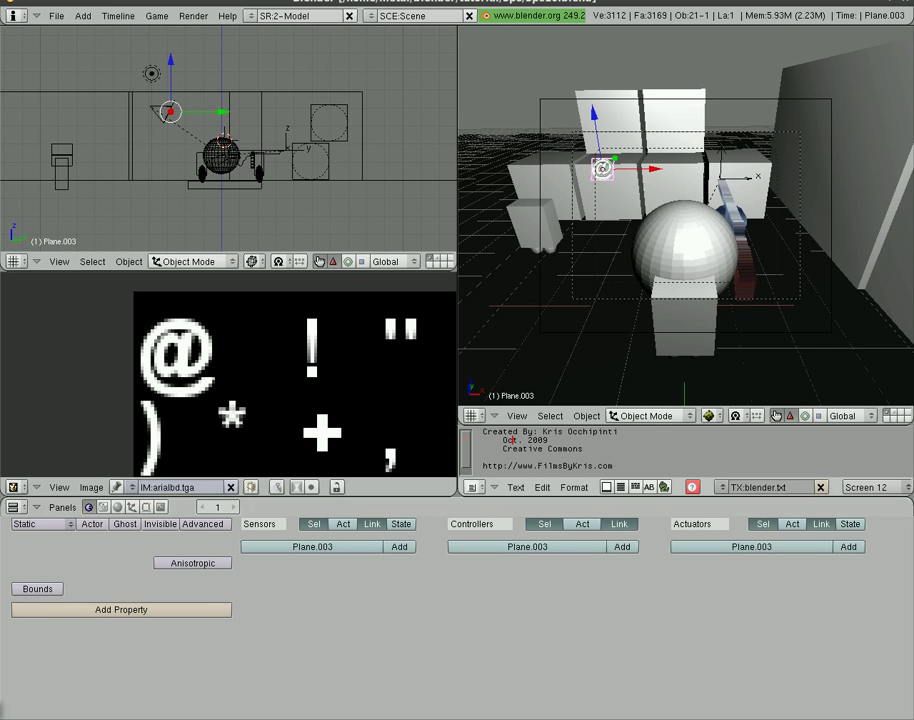
{"action": "right_click", "coordinate": [686, 234]}
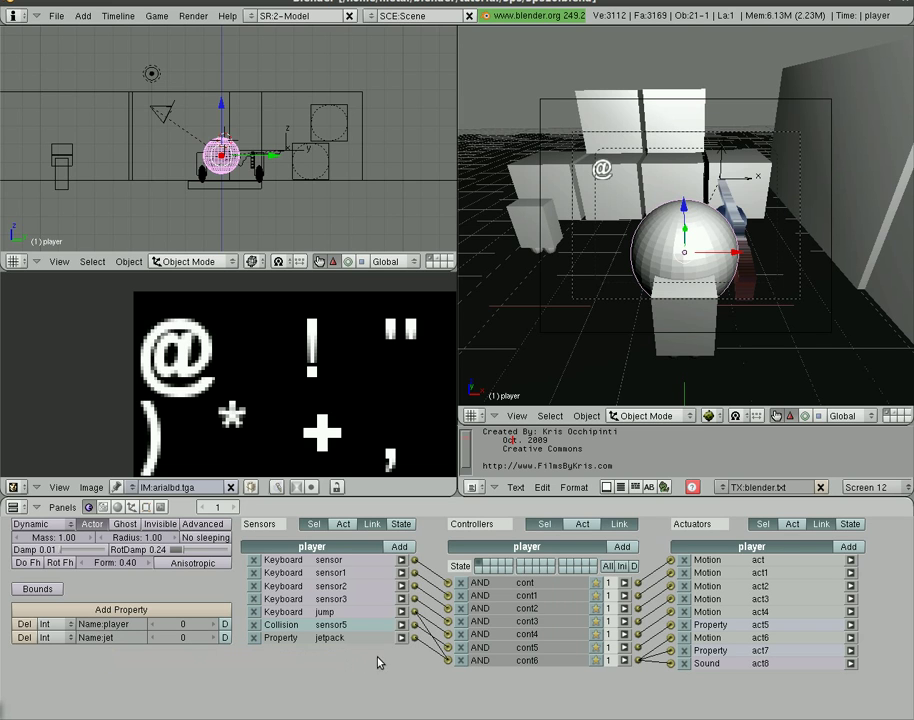
{"action": "left_click", "coordinate": [399, 546]}
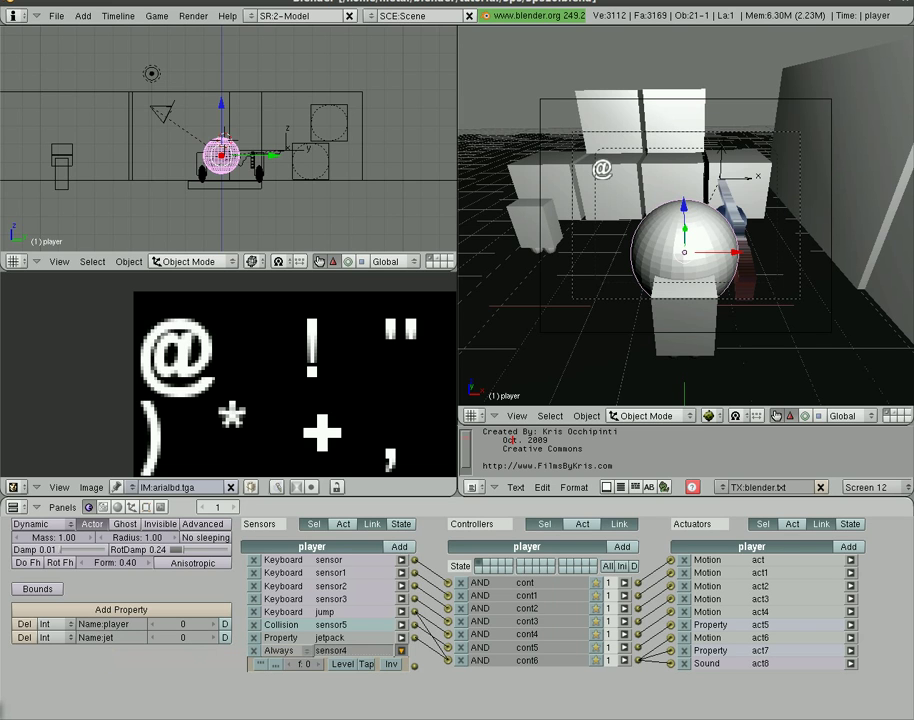
{"action": "left_click", "coordinate": [282, 654]}
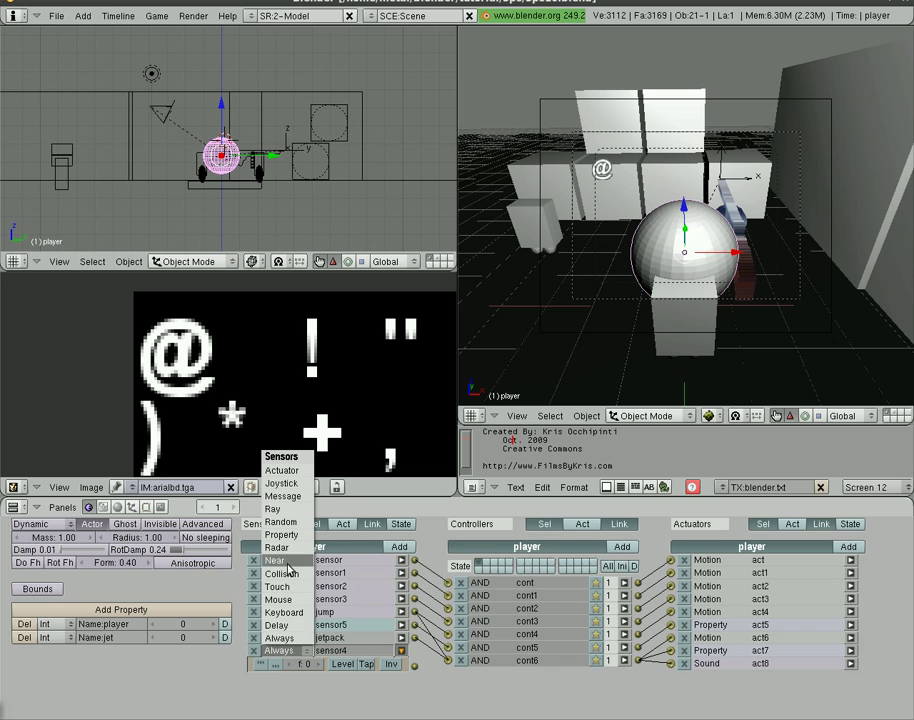
{"action": "left_click", "coordinate": [289, 536]}
{"action": "left_click", "coordinate": [295, 679]}
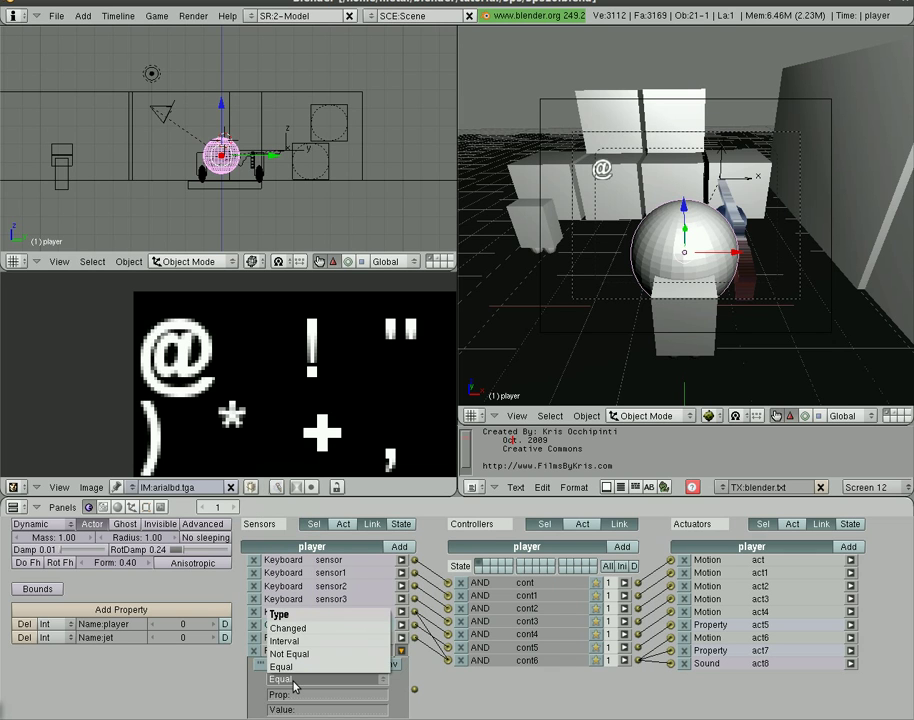
{"action": "left_click", "coordinate": [297, 633]}
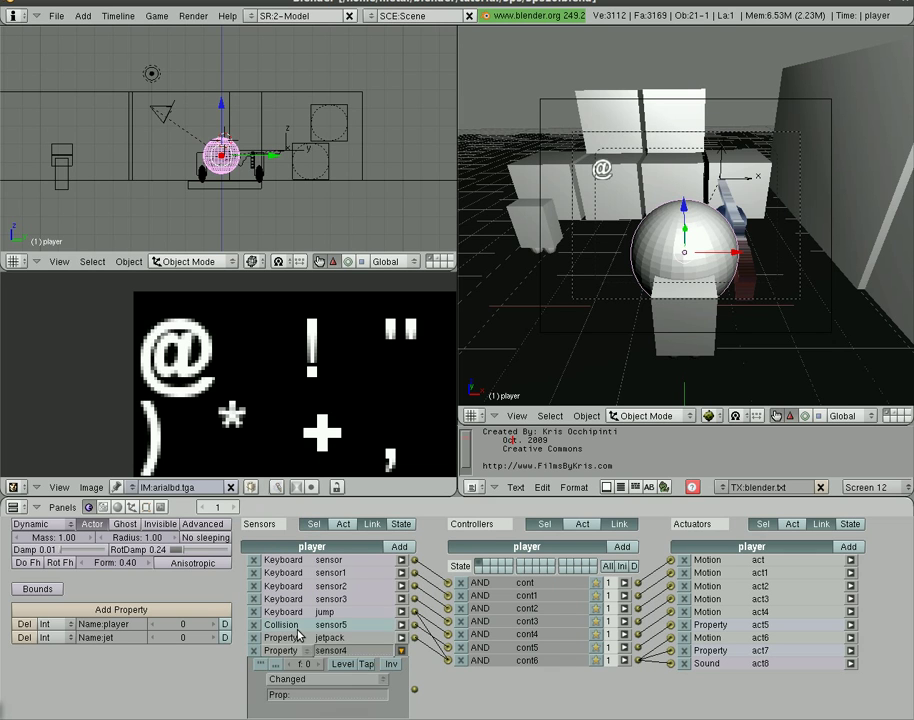
{"action": "left_click", "coordinate": [302, 694]}
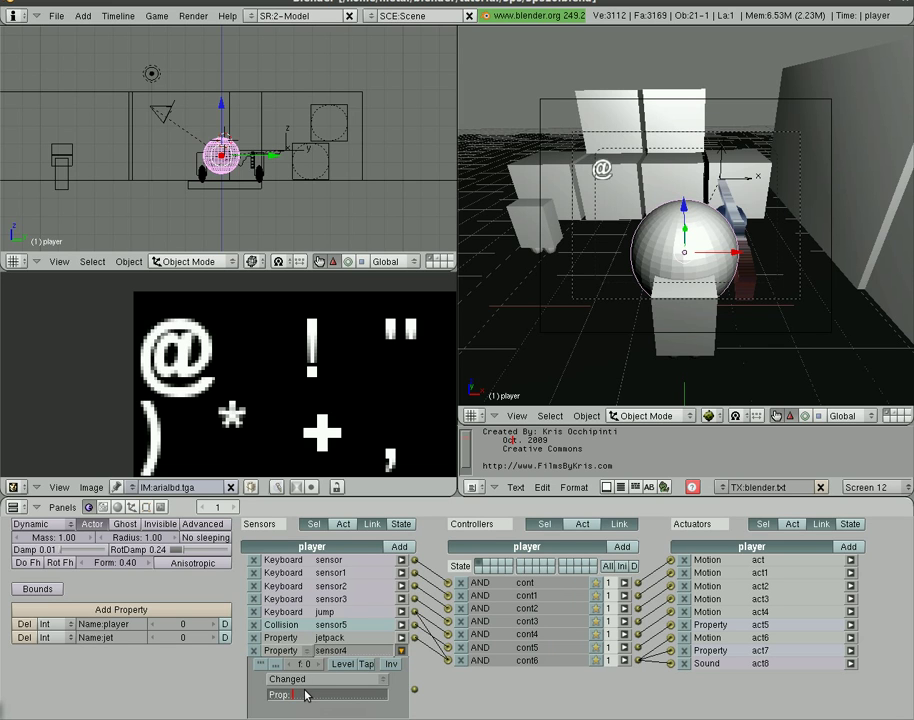
{"action": "key", "text": "Return"}
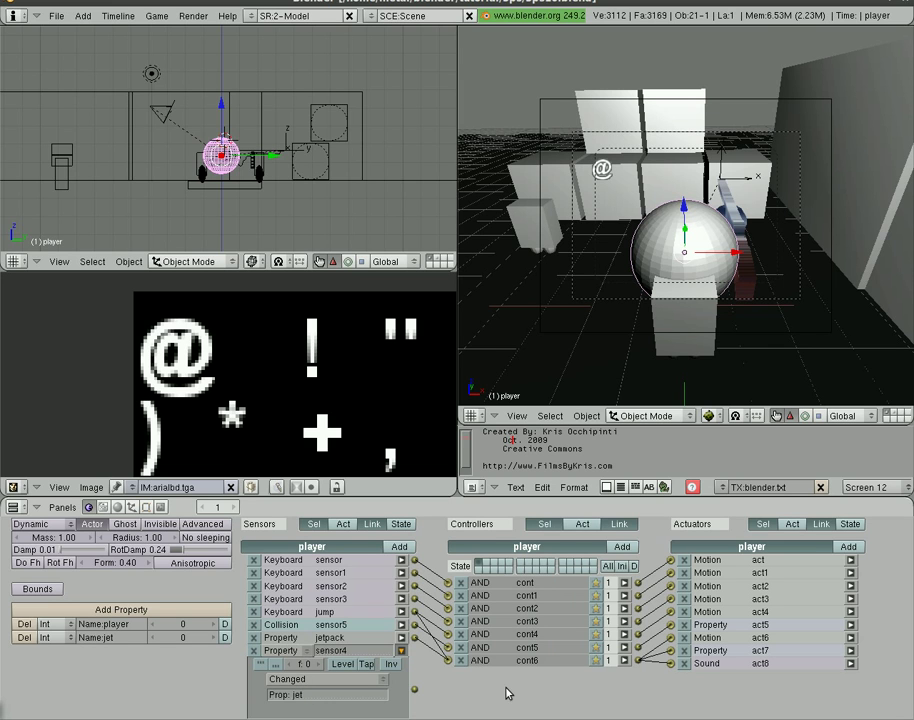
Add an AND controller to the player and link the new jet property sensor to it
{"action": "left_click", "coordinate": [848, 546]}
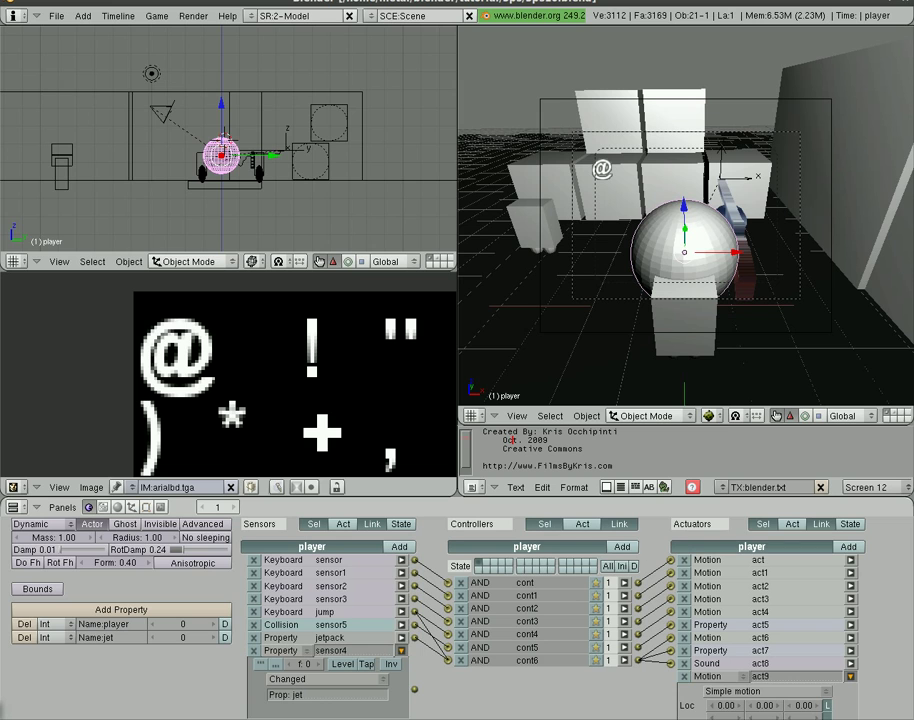
{"action": "left_click", "coordinate": [684, 676]}
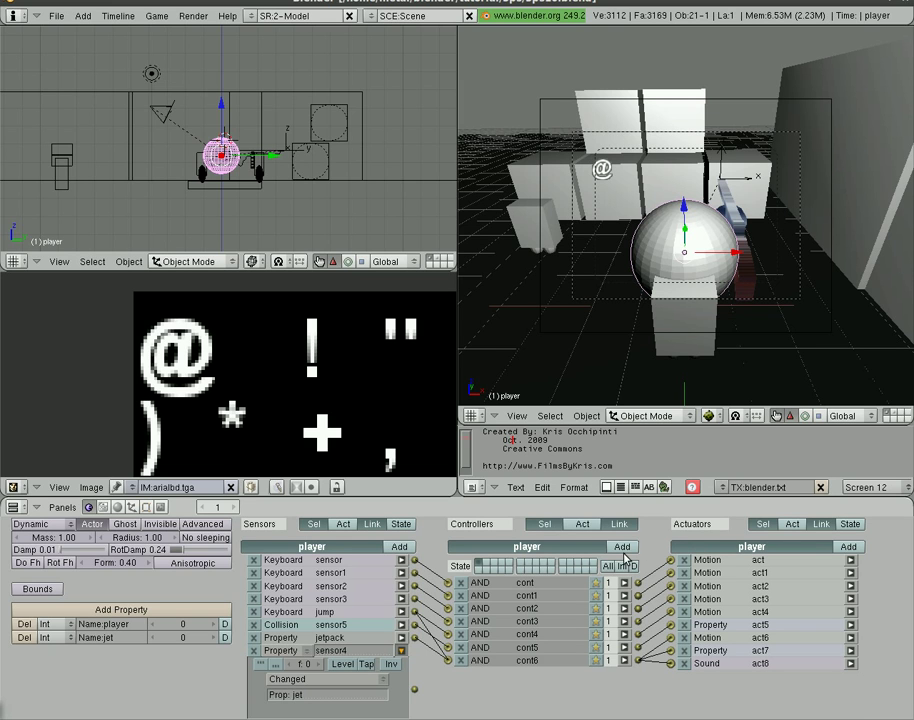
{"action": "left_click", "coordinate": [622, 546]}
{"action": "left_click_drag", "start_coordinate": [414, 690], "coordinate": [448, 681]}
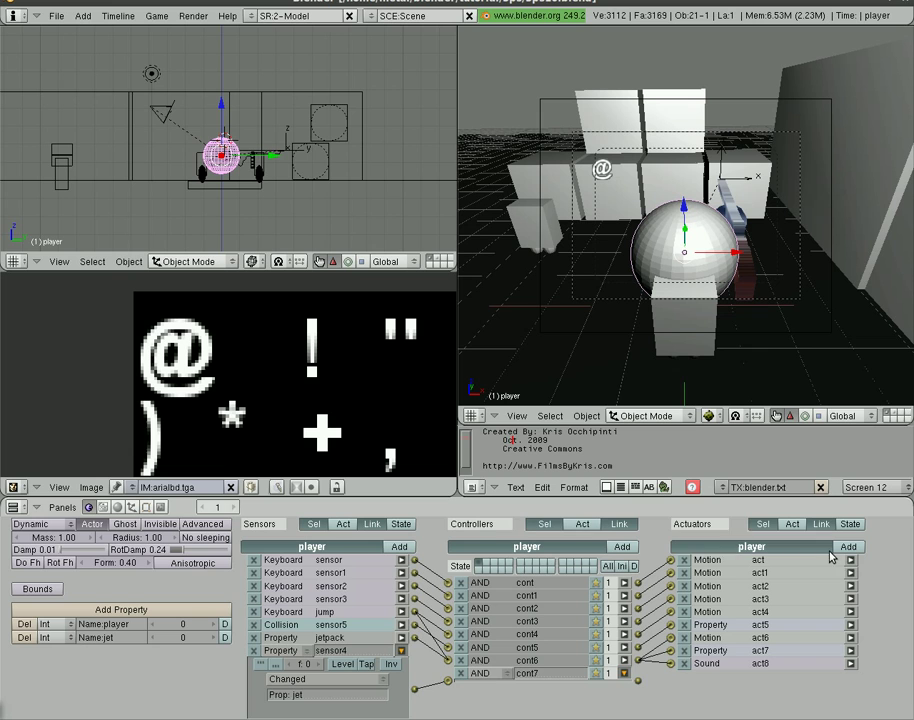
With the @ plane selected alongside the player, add a Property actuator to the plane and set it to Copy
{"action": "right_click", "coordinate": [603, 176], "text": "shift"}
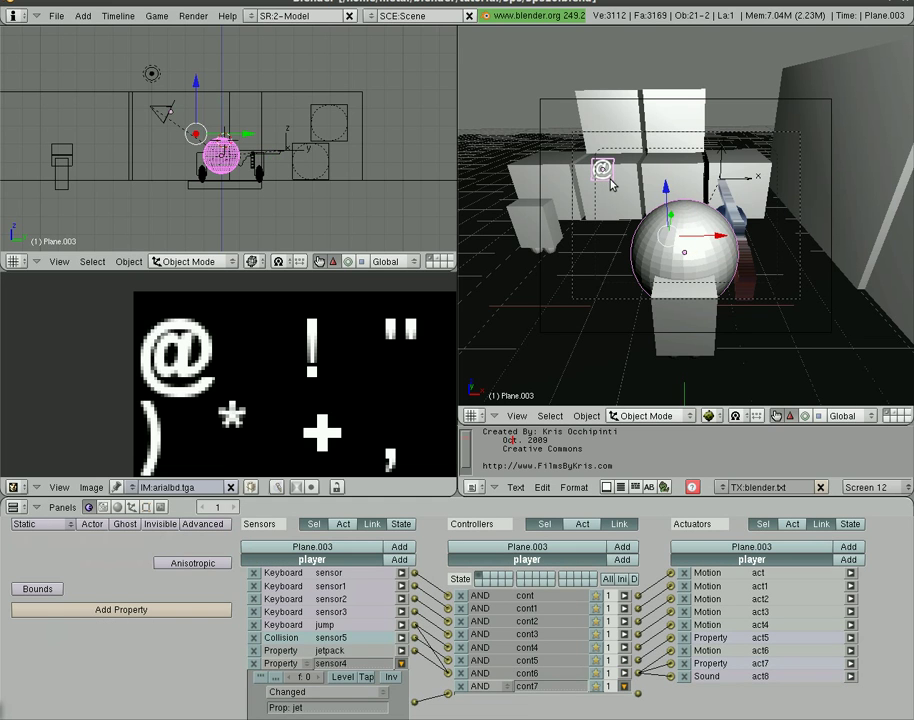
{"action": "left_click", "coordinate": [849, 547]}
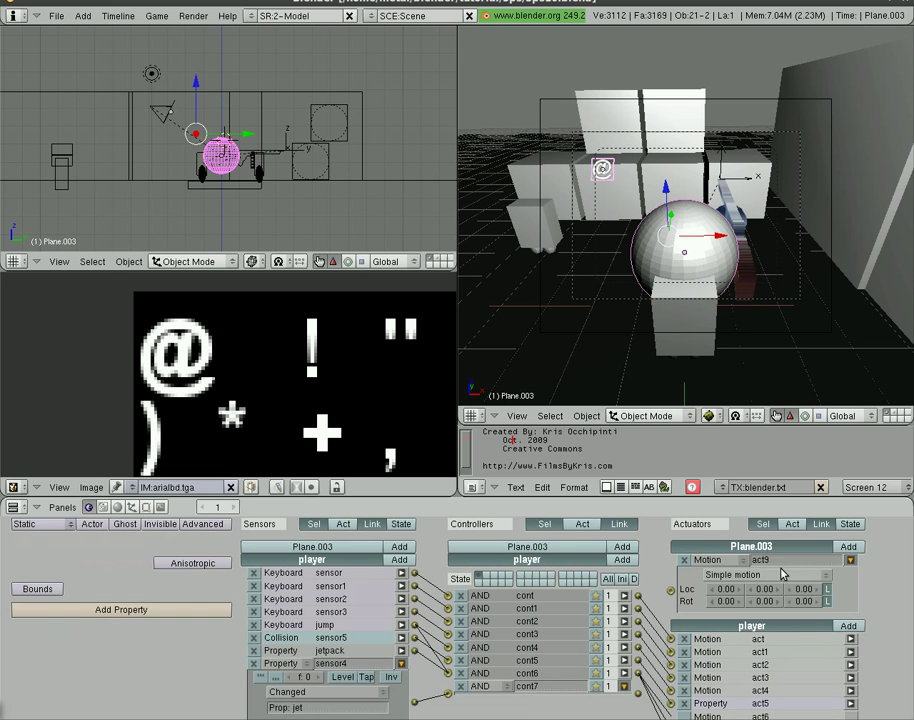
{"action": "left_click", "coordinate": [720, 560]}
{"action": "left_click", "coordinate": [770, 466]}
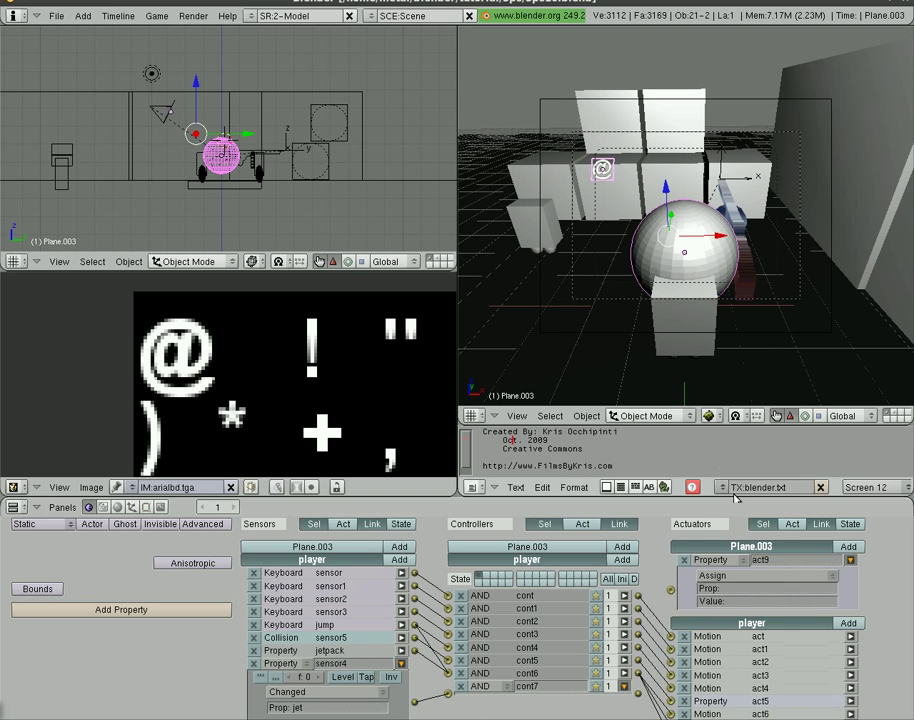
{"action": "left_click", "coordinate": [765, 576]}
{"action": "left_click", "coordinate": [740, 541]}
{"action": "left_click", "coordinate": [740, 589]}
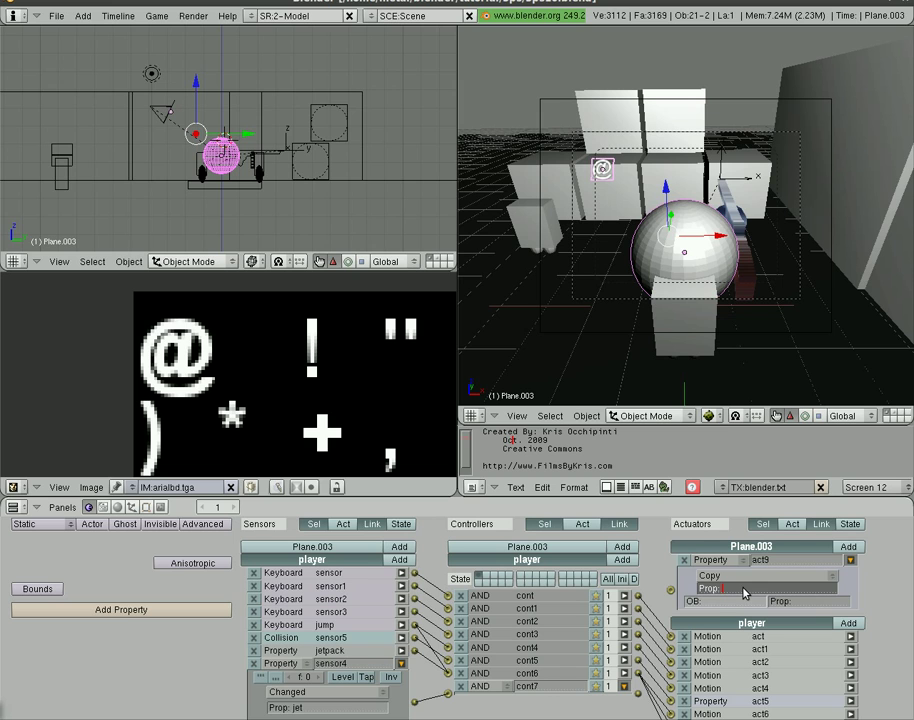
Add a game property named Text to the @ plane and make its type Int
{"action": "left_click", "coordinate": [124, 612]}
{"action": "left_click", "coordinate": [131, 626]}
{"action": "type", "text": "Text"}
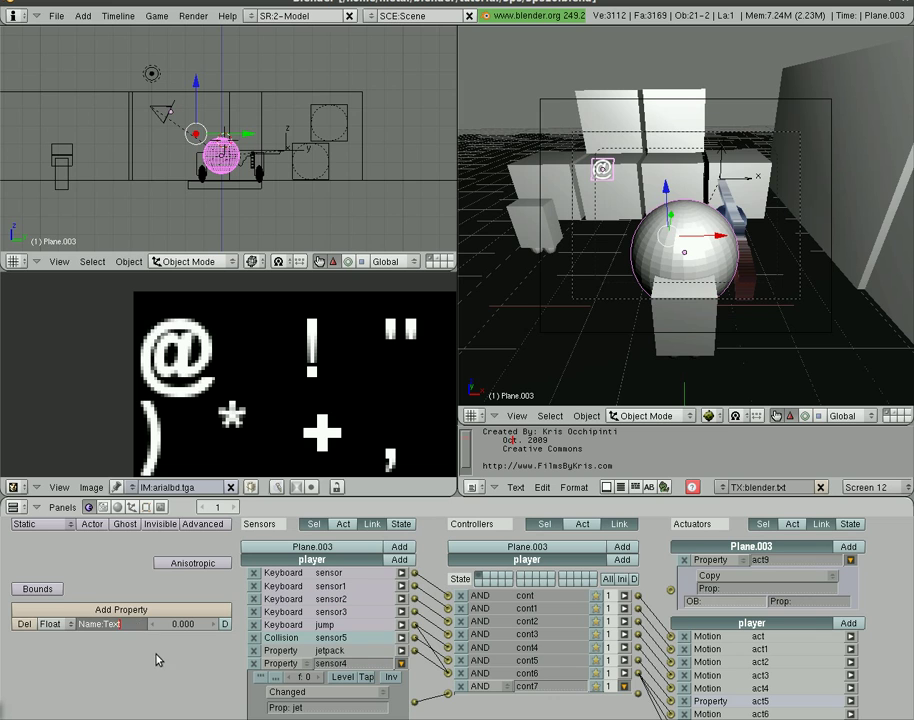
{"action": "key", "text": "Return"}
{"action": "left_click", "coordinate": [50, 624]}
{"action": "left_click", "coordinate": [55, 606]}
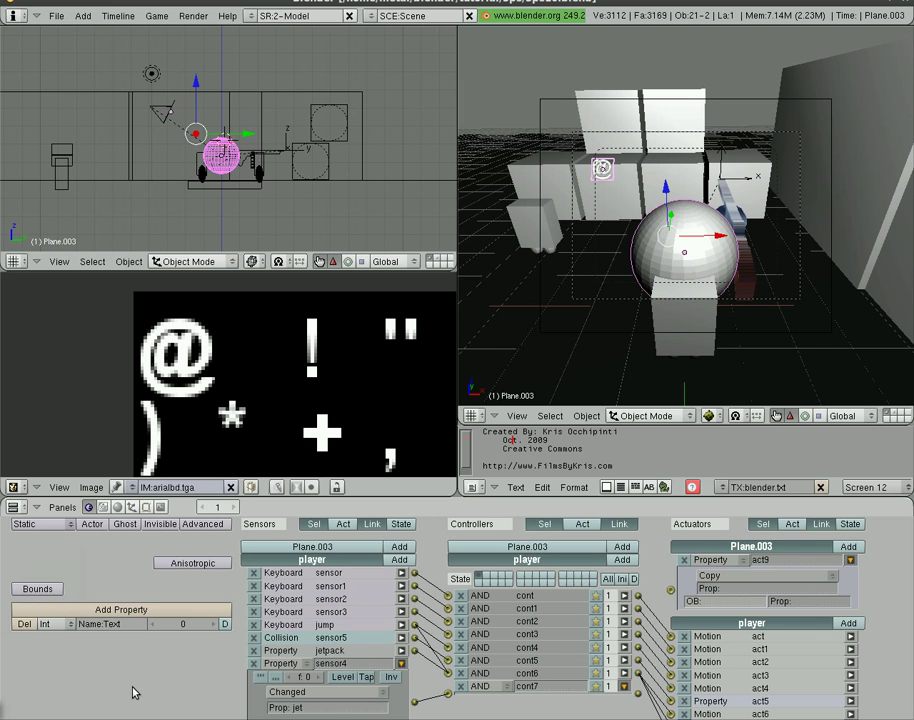
Link the player's new AND controller to the plane's Copy actuator and make it copy jet from object player into Text
{"action": "left_click_drag", "start_coordinate": [640, 693], "coordinate": [670, 591]}
{"action": "left_click", "coordinate": [748, 589]}
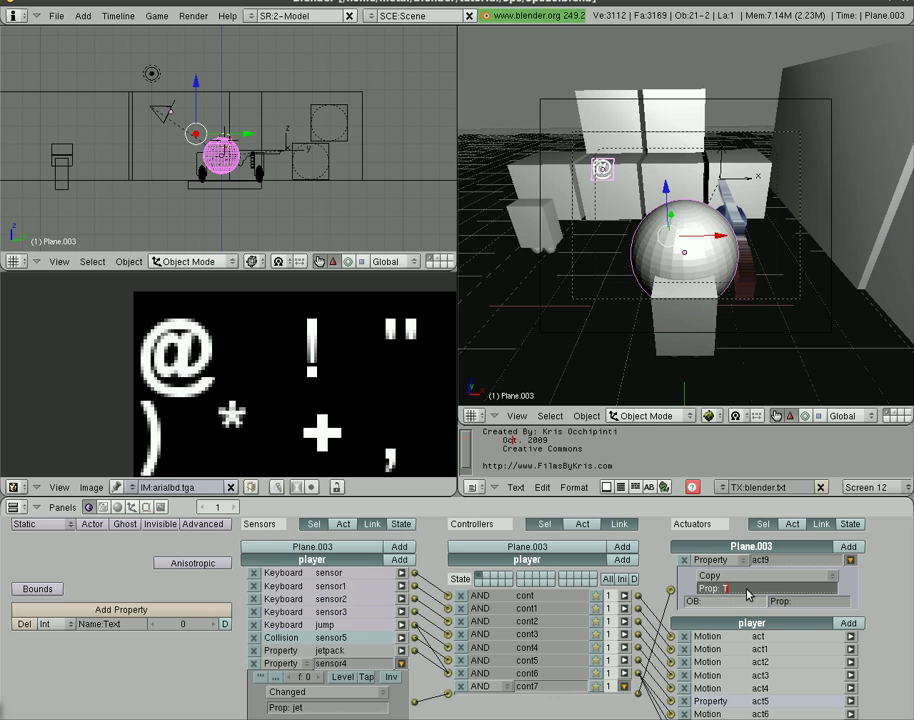
{"action": "type", "text": "Text"}
{"action": "left_click", "coordinate": [744, 604]}
{"action": "type", "text": "player"}
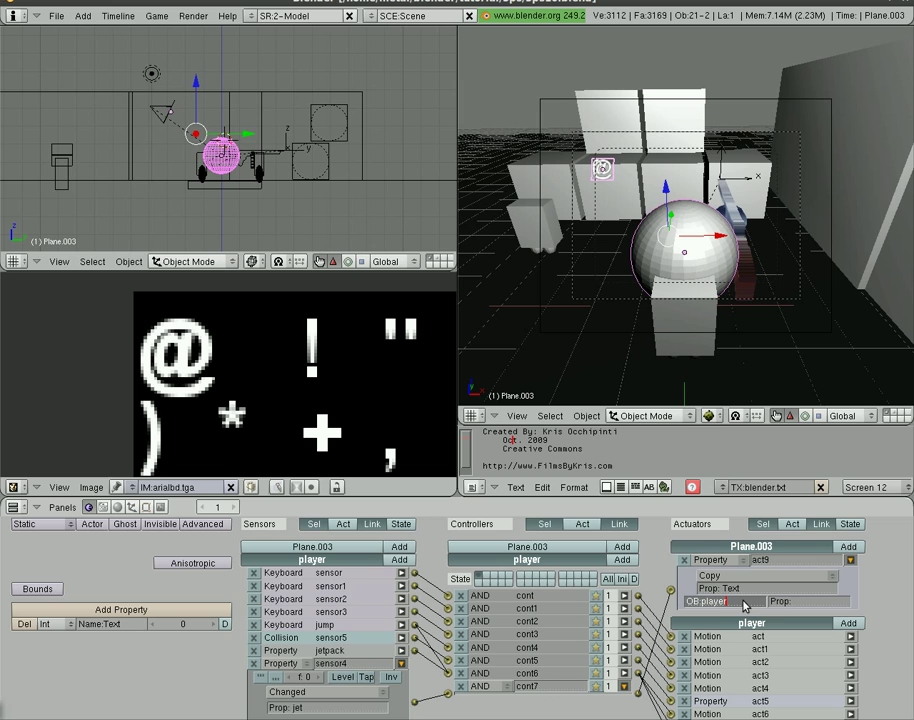
{"action": "left_click", "coordinate": [804, 603]}
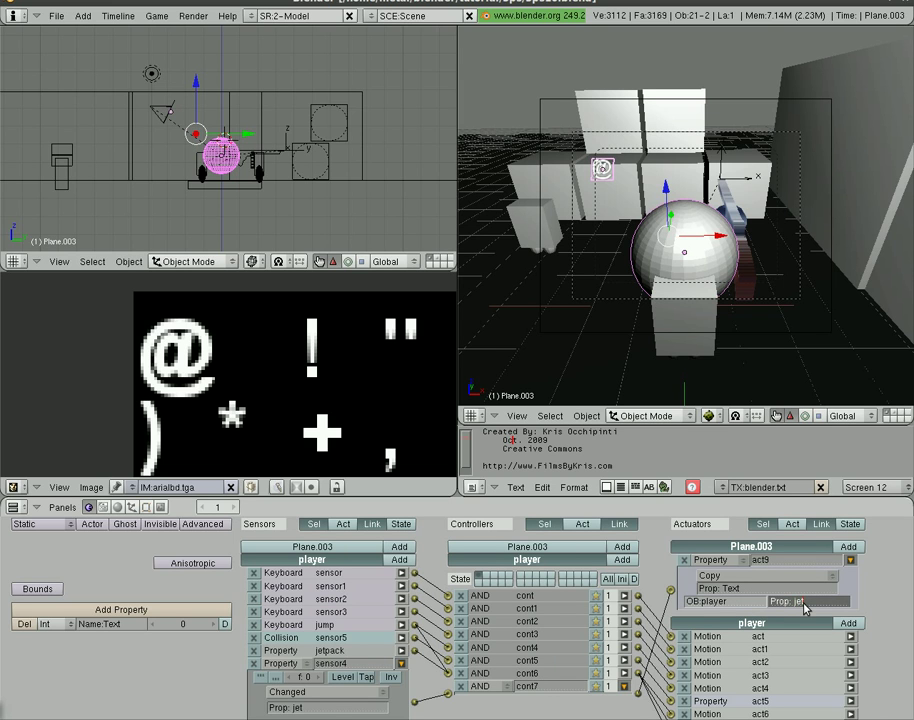
{"action": "type", "text": "jet"}
{"action": "key", "text": "Return"}
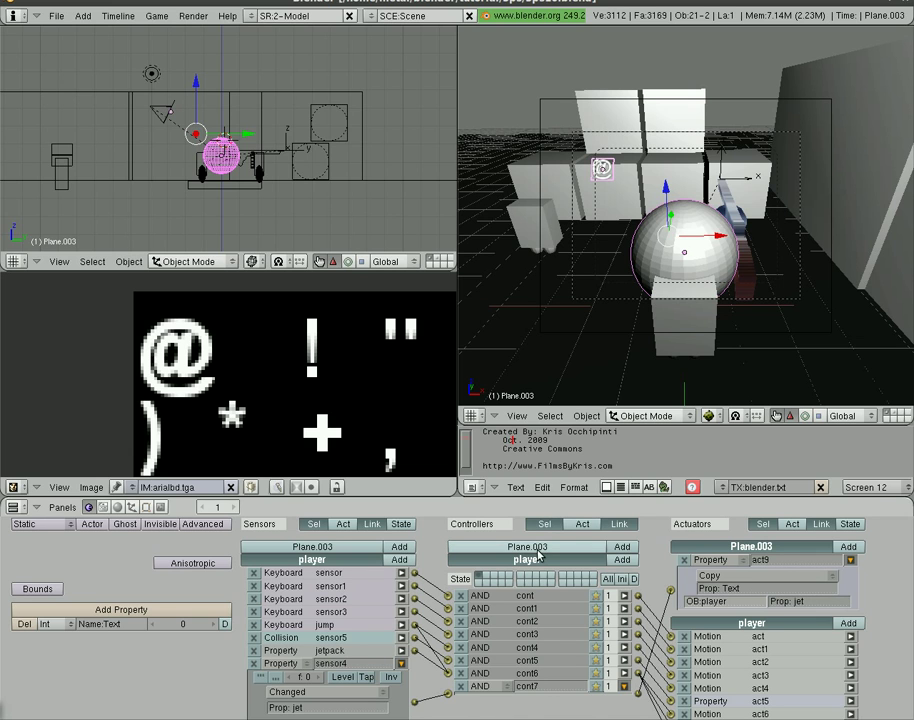
{"action": "key", "text": "ctrl+Up"}
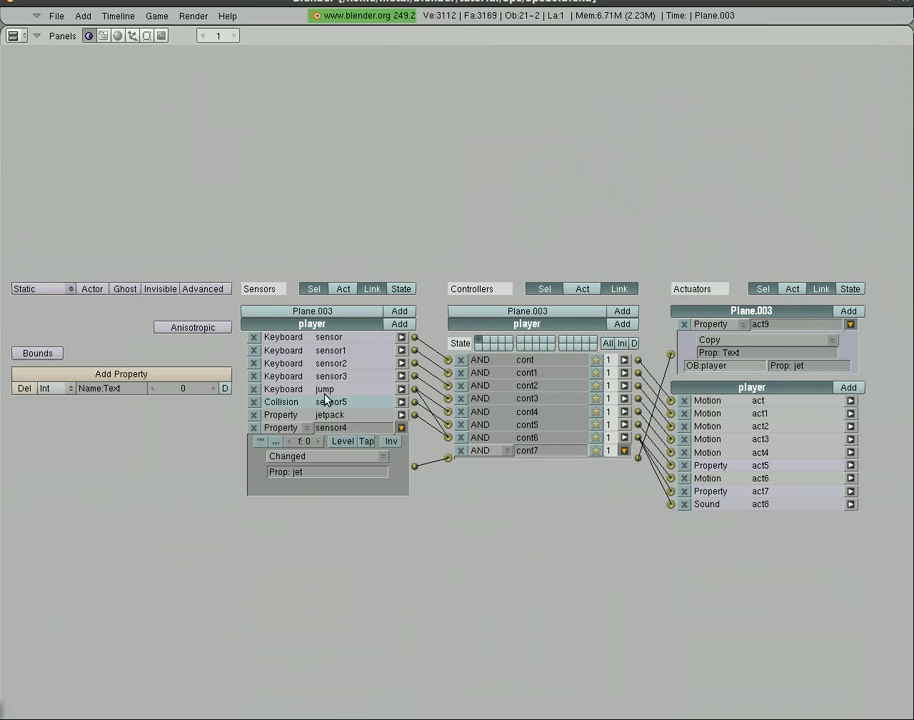
{"action": "middle_click_drag", "start_coordinate": [327, 398], "coordinate": [311, 428]}
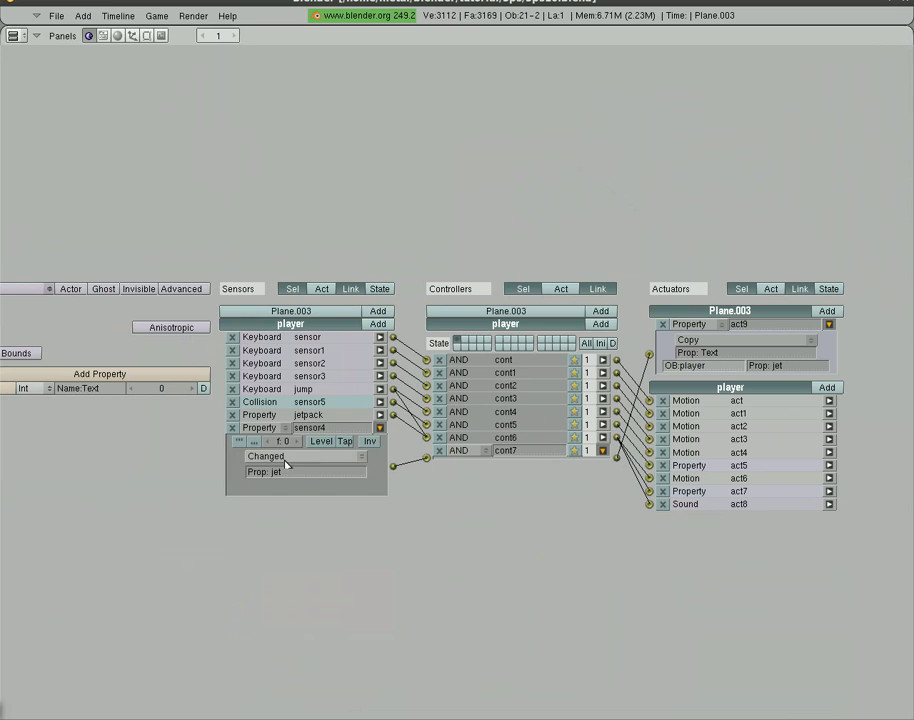
{"action": "middle_click_drag", "start_coordinate": [275, 484], "coordinate": [283, 487]}
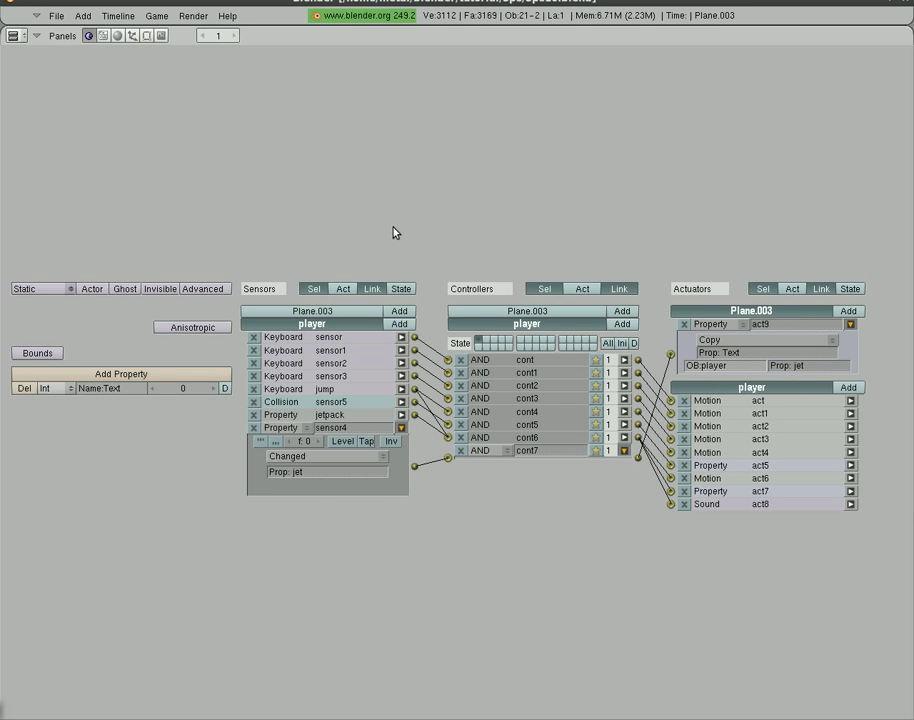
{"action": "key", "text": "ctrl+Down"}
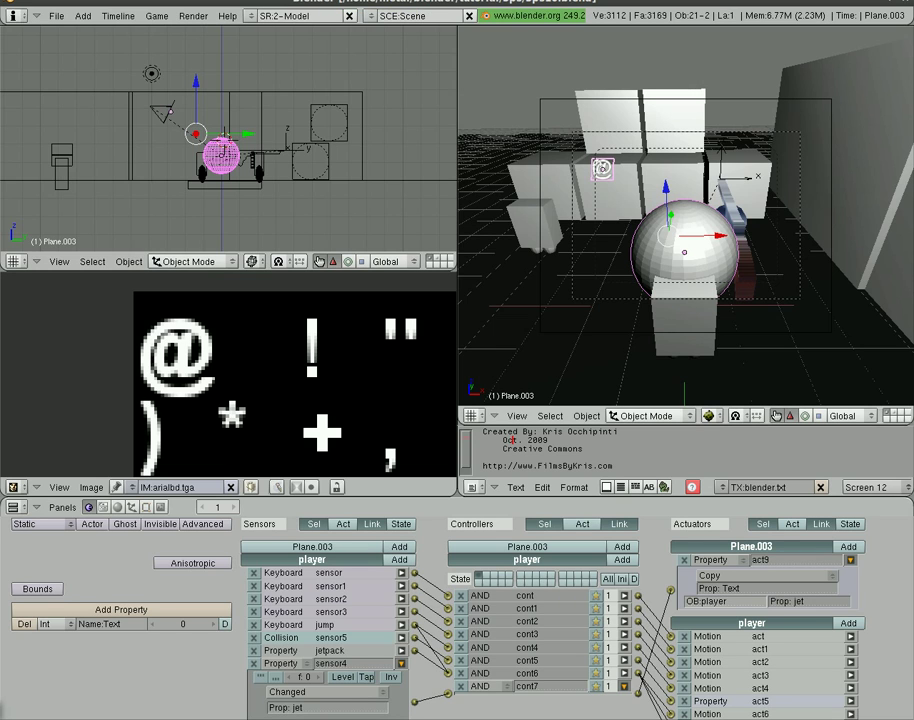
Parent the @ plane to the camera
{"action": "right_click", "coordinate": [604, 176]}
{"action": "right_click", "coordinate": [603, 172]}
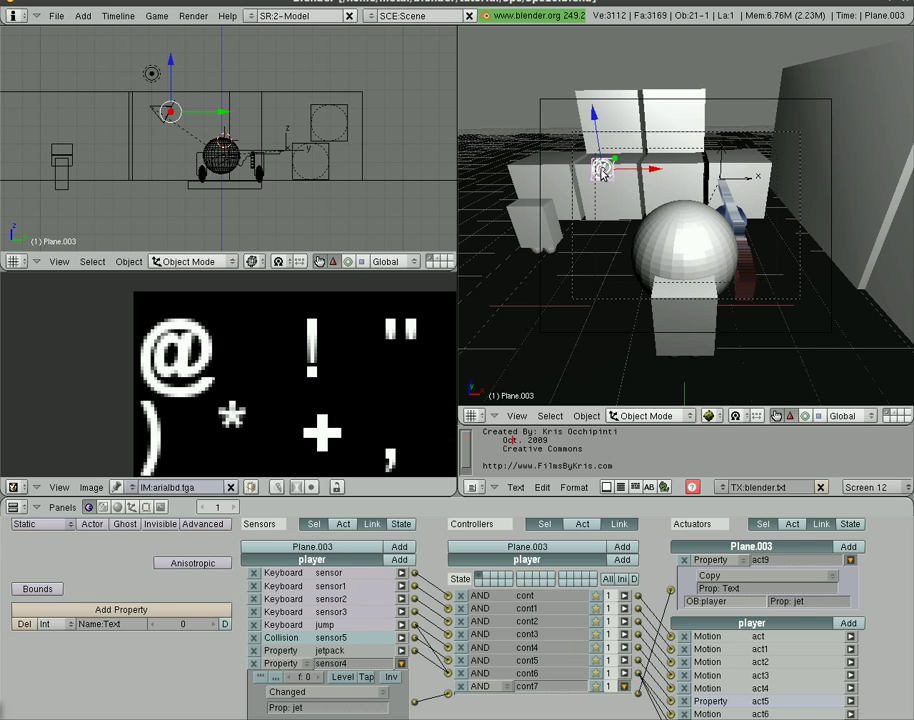
{"action": "right_click", "coordinate": [547, 103], "text": "shift"}
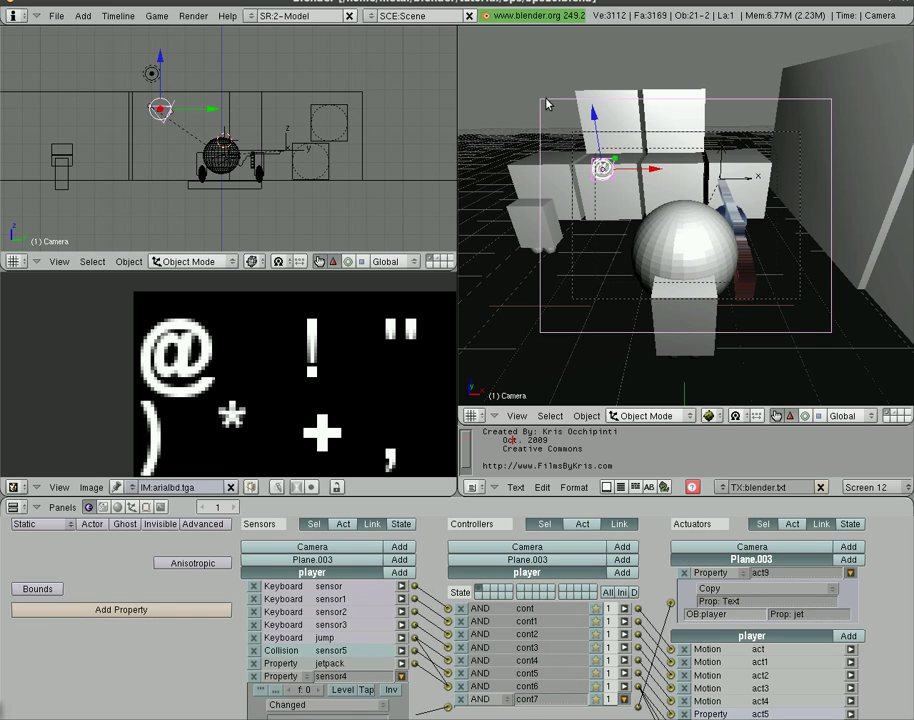
{"action": "key", "text": "ctrl+p"}
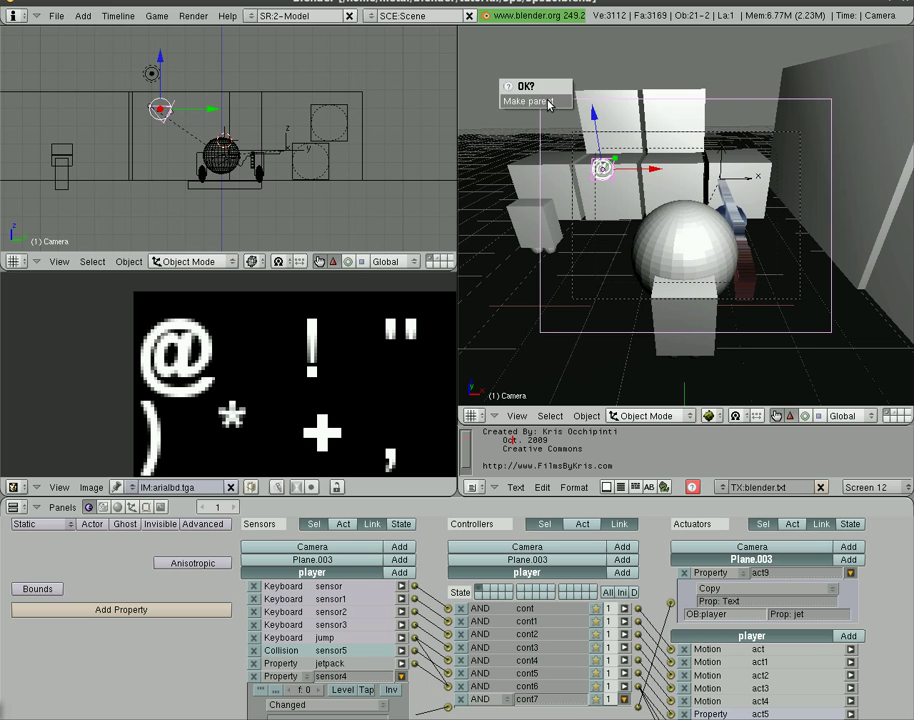
{"action": "left_click", "coordinate": [548, 102]}
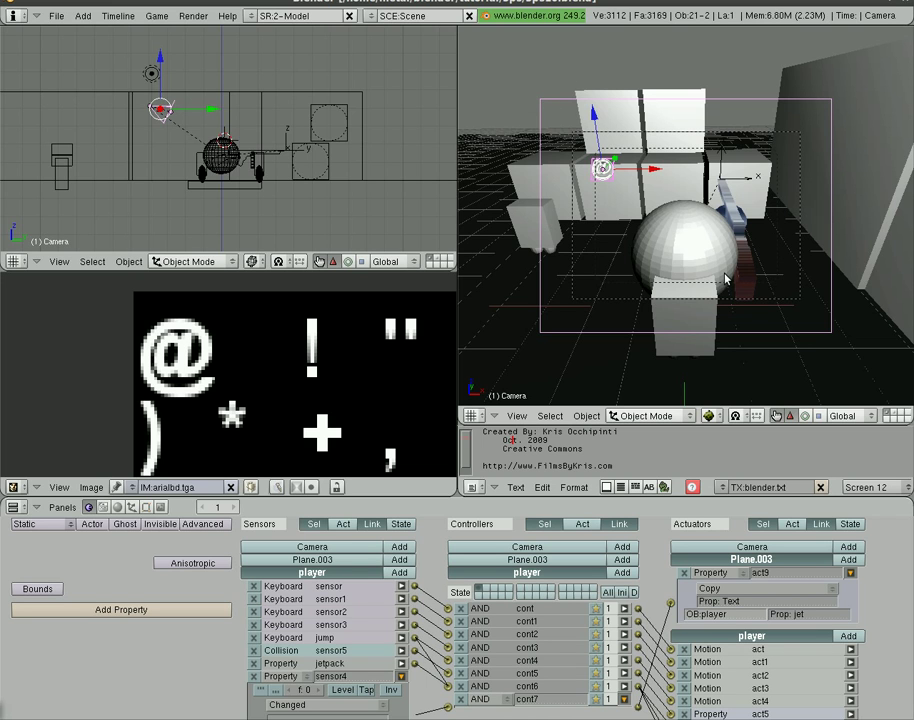
Test the game by steering the player around and firing the jetpack while watching the on-screen counter, and end the test
{"action": "key", "text": "p"}
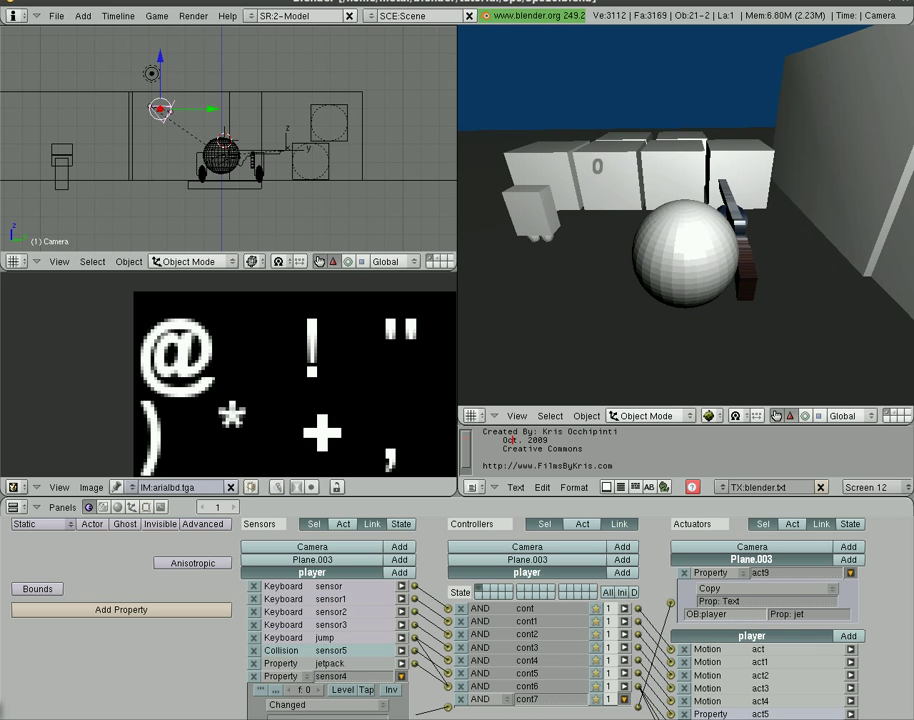
{"action": "key", "text": "Left"}
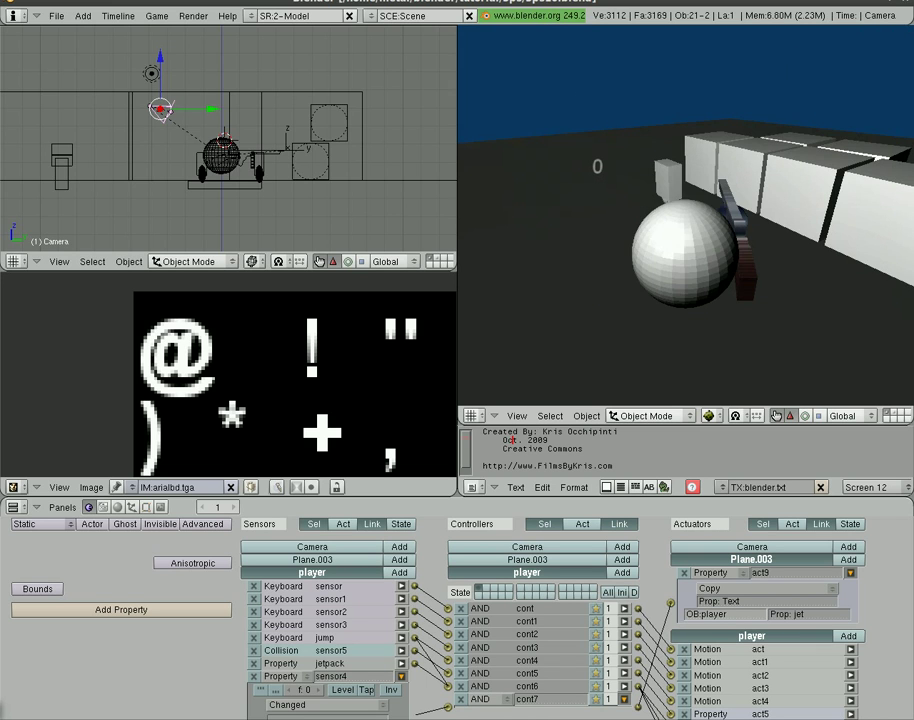
{"action": "key", "text": "Up"}
{"action": "key", "text": "Right"}
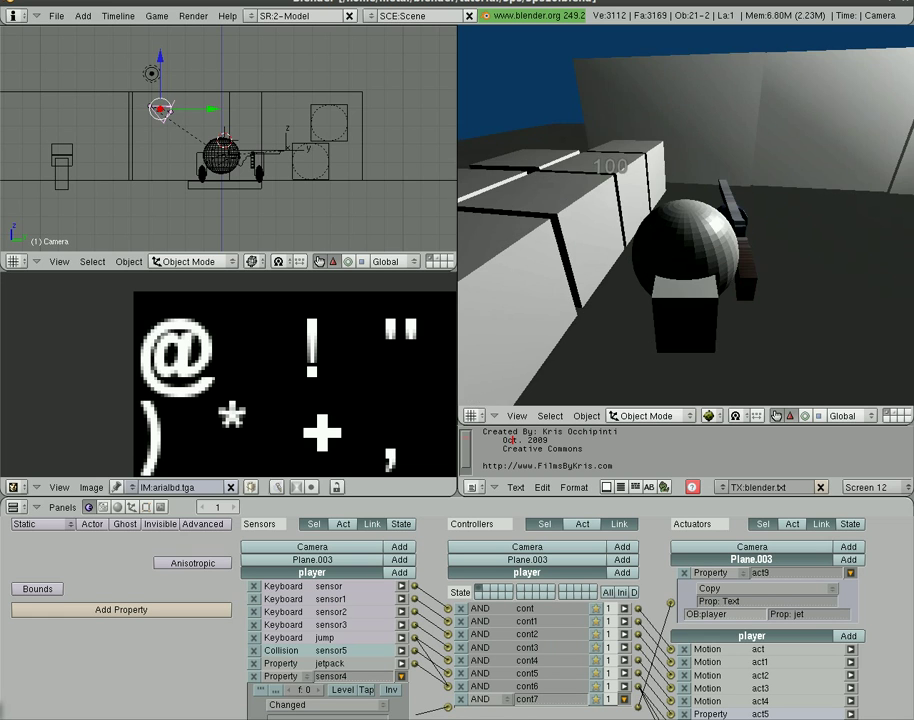
{"action": "key", "text": "Right"}
{"action": "key", "text": "space"}
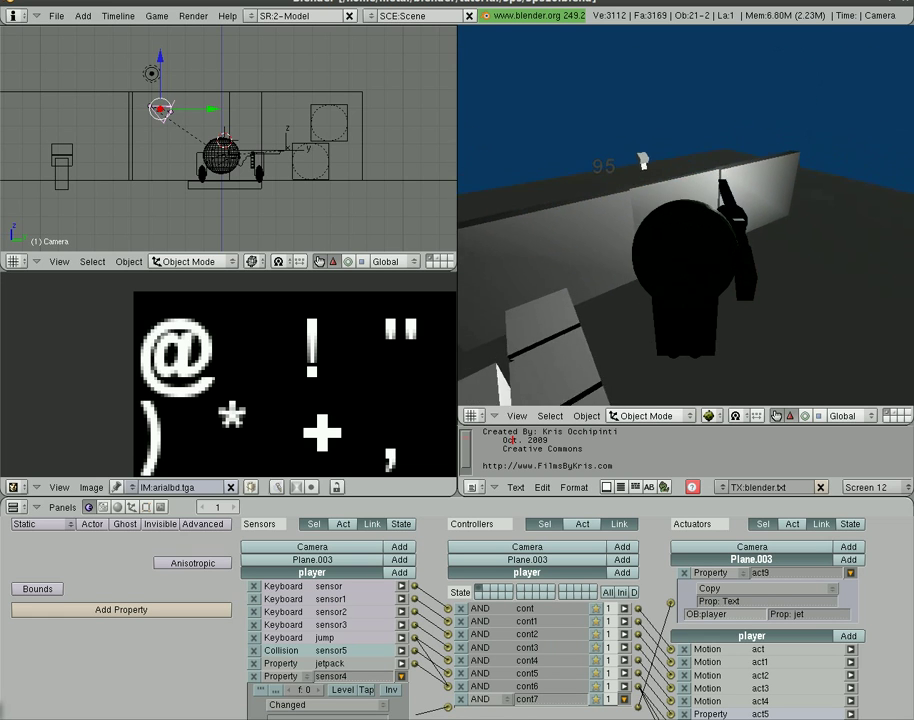
{"action": "key", "text": "space"}
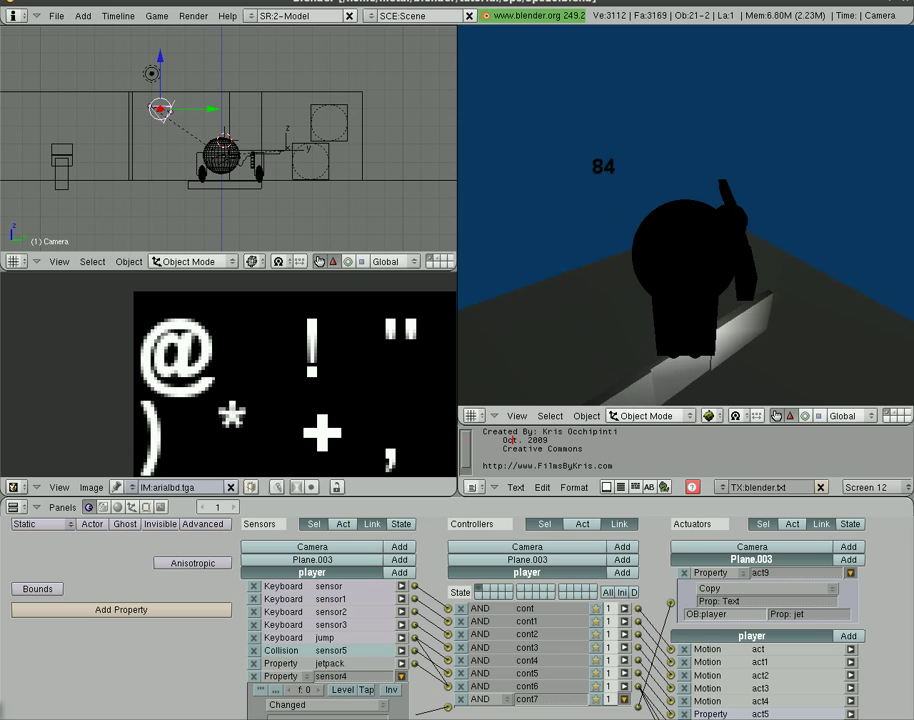
{"action": "key", "text": "space"}
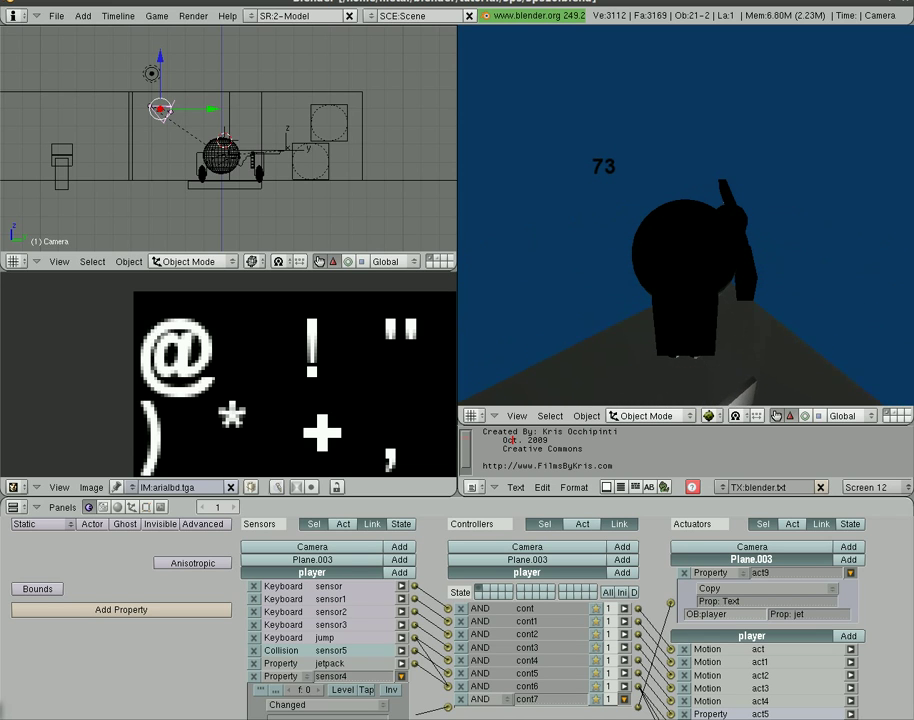
{"action": "key", "text": "space"}
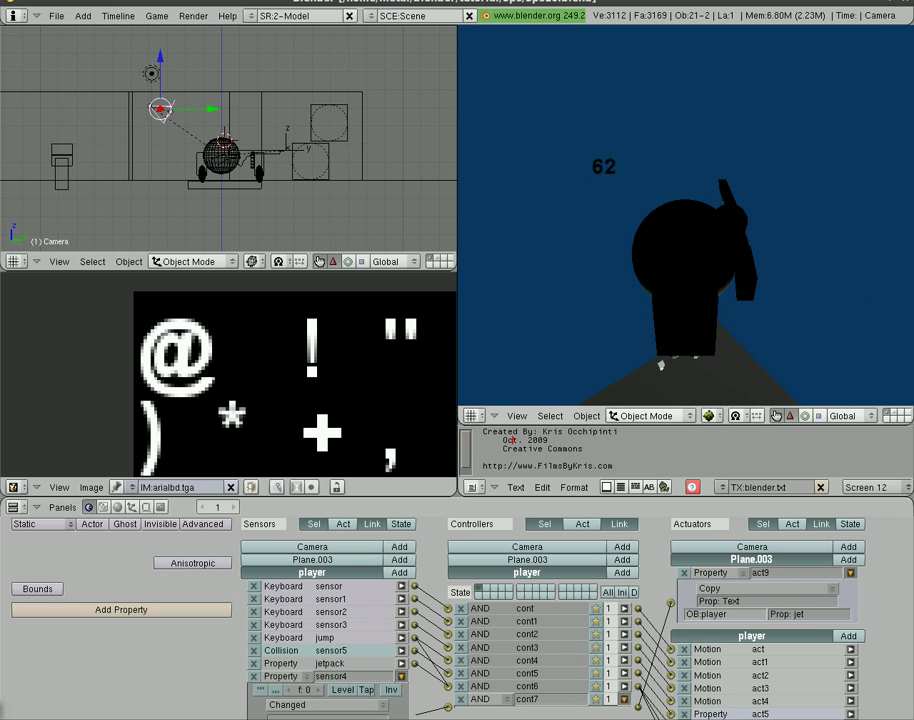
{"action": "key", "text": "space"}
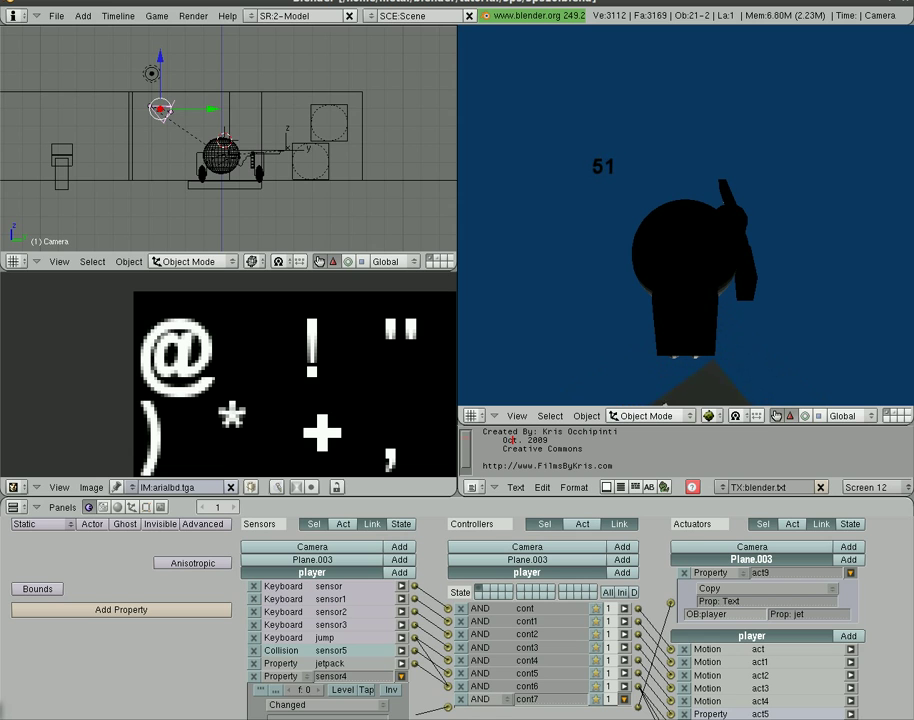
{"action": "key", "text": "Escape"}
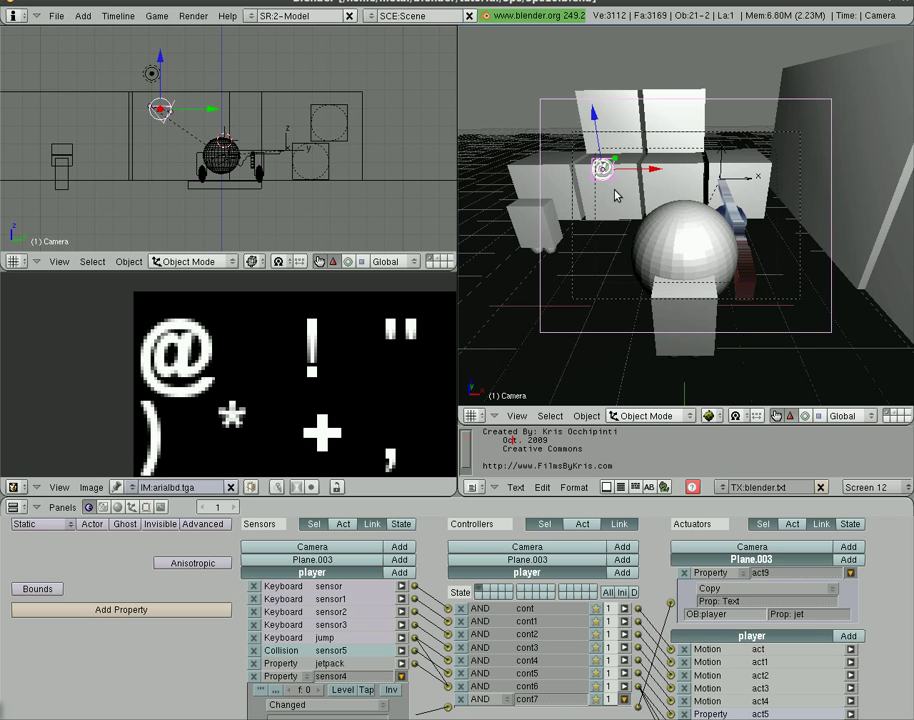
{"action": "key", "text": "shift+d"}
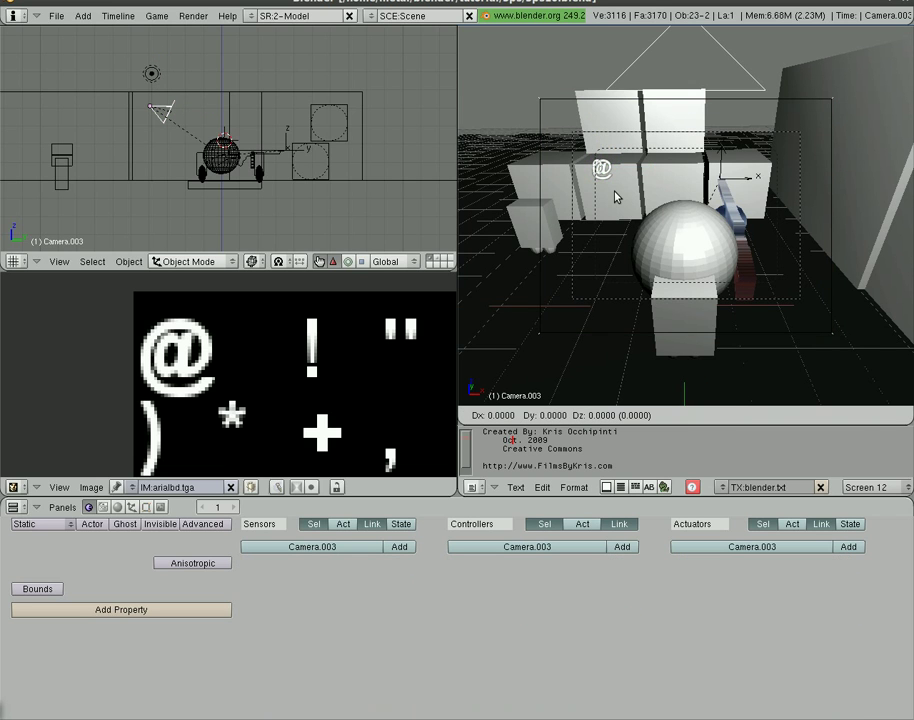
{"action": "left_click", "coordinate": [616, 192]}
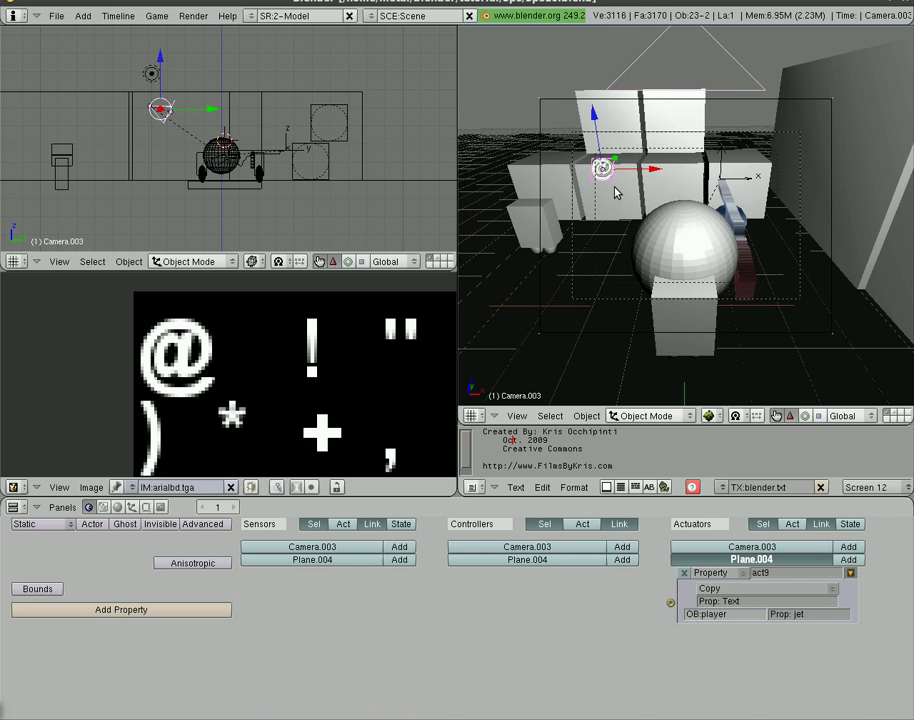
{"action": "key", "text": "ctrl+z"}
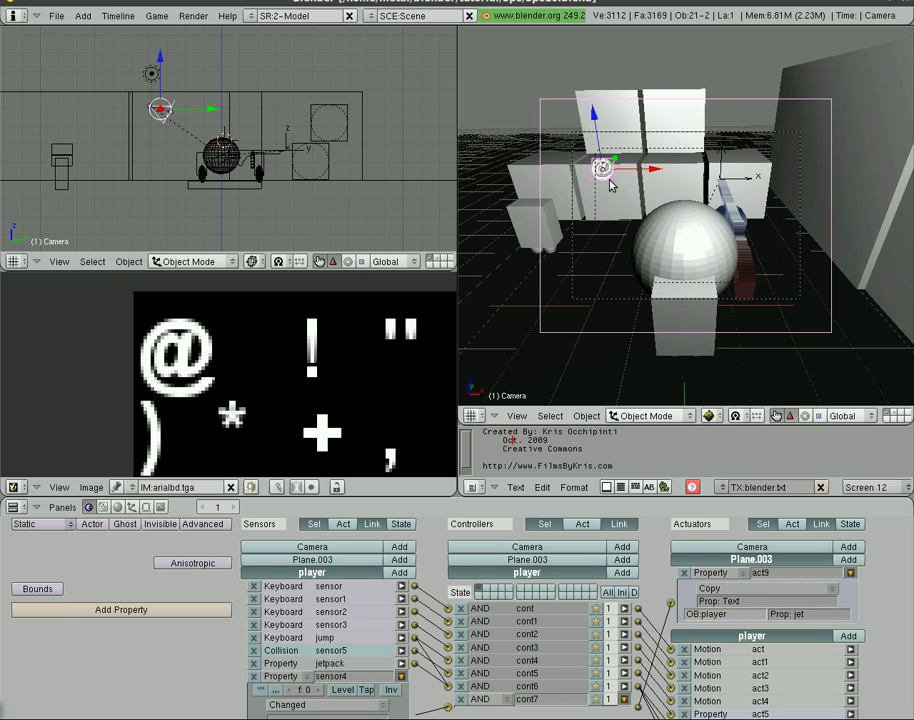
Duplicate only the @ plane, place the copy just above the original, and delete the copy's Property actuator
{"action": "right_click", "coordinate": [609, 183]}
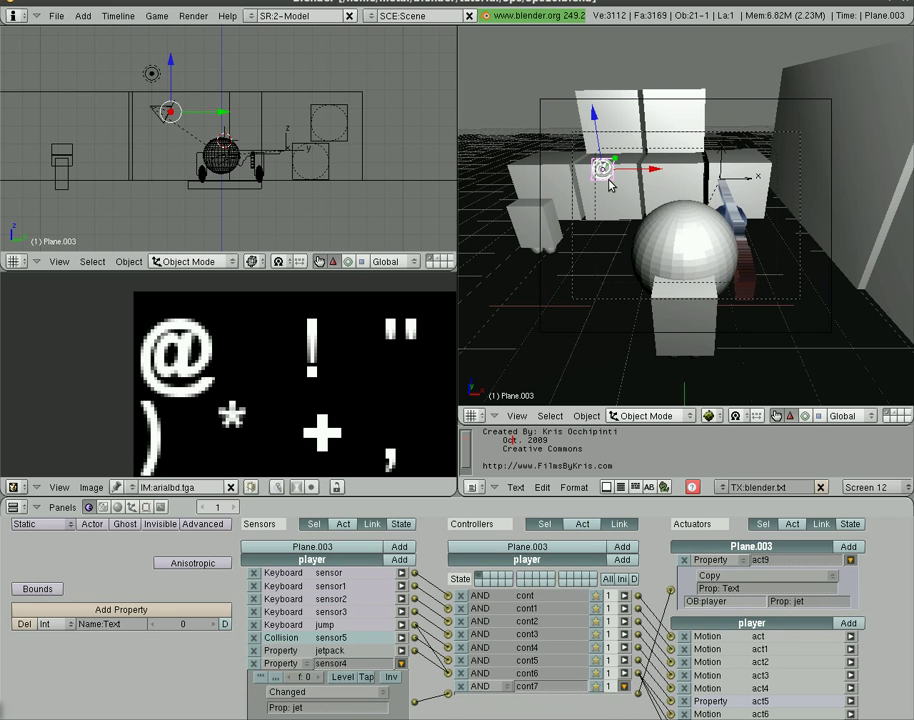
{"action": "key", "text": "shift+d"}
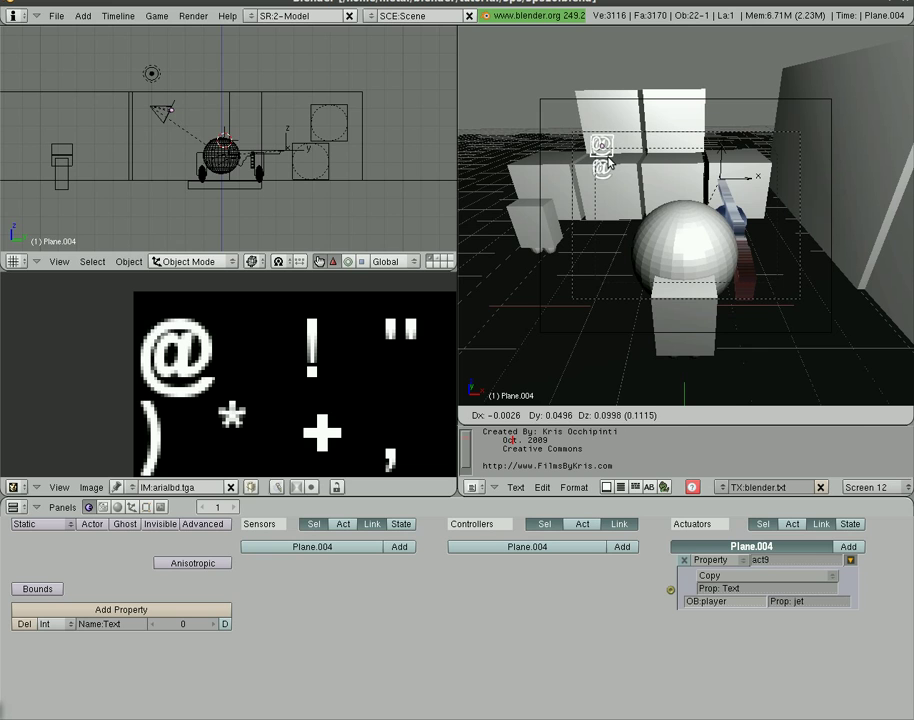
{"action": "left_click", "coordinate": [601, 147]}
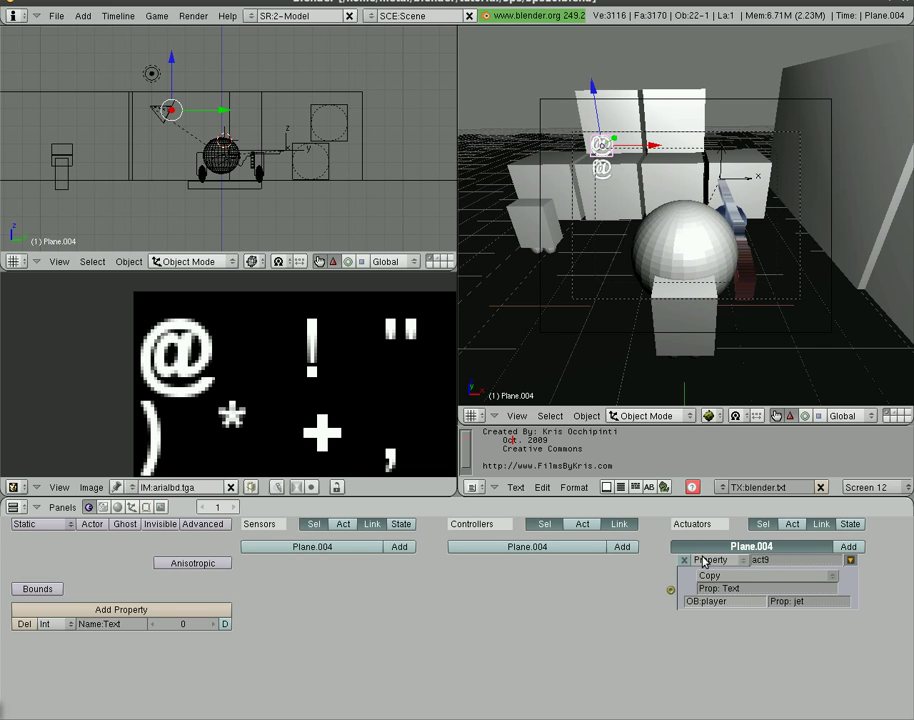
{"action": "left_click", "coordinate": [683, 563]}
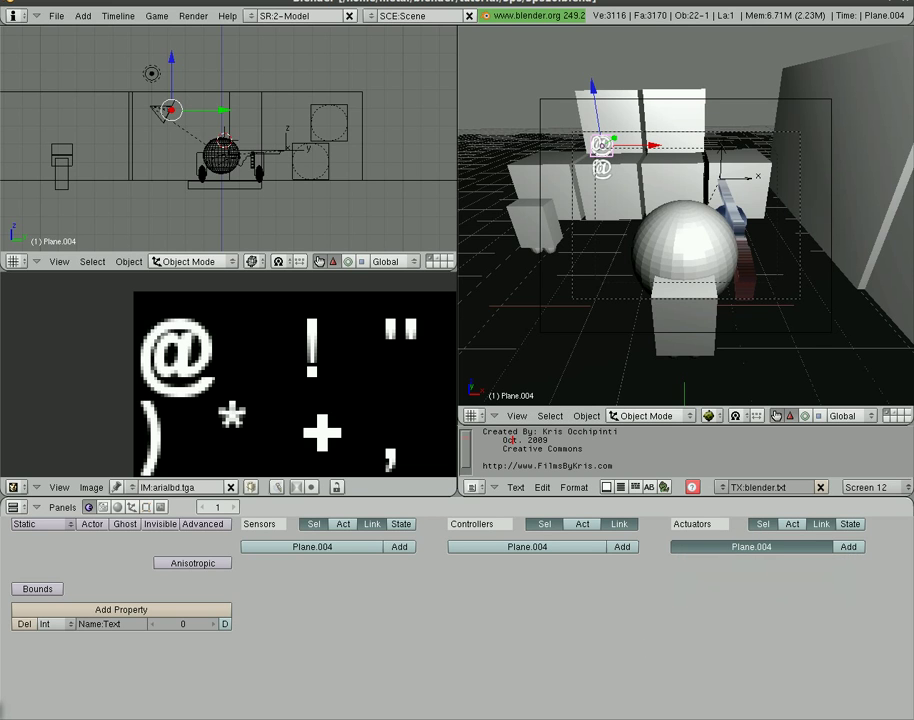
Change the duplicate plane's Text property to type String with the value JetPack Power
{"action": "left_click", "coordinate": [45, 624]}
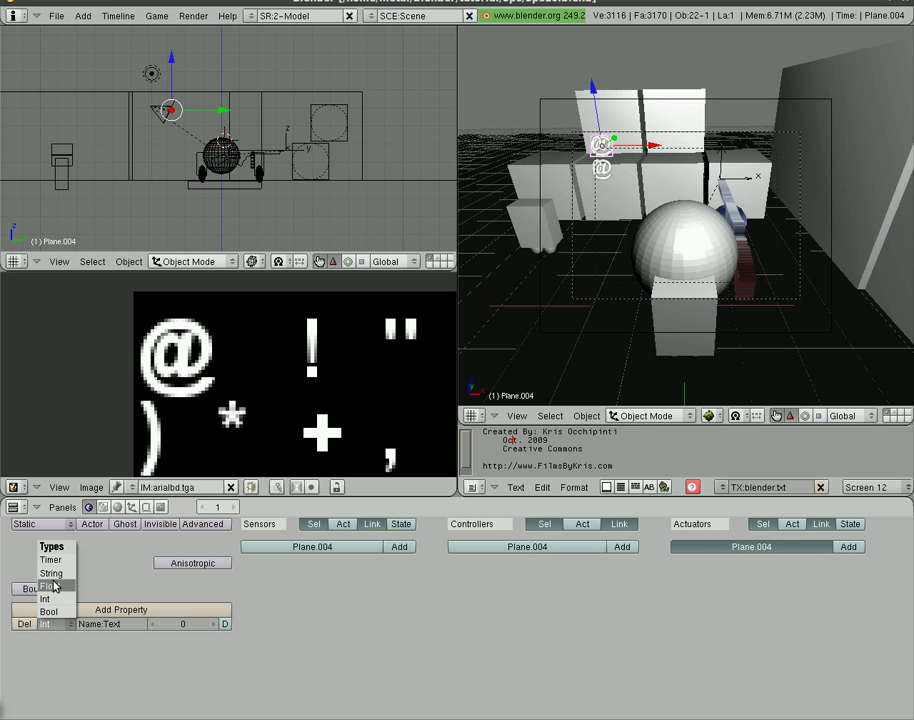
{"action": "left_click", "coordinate": [53, 578]}
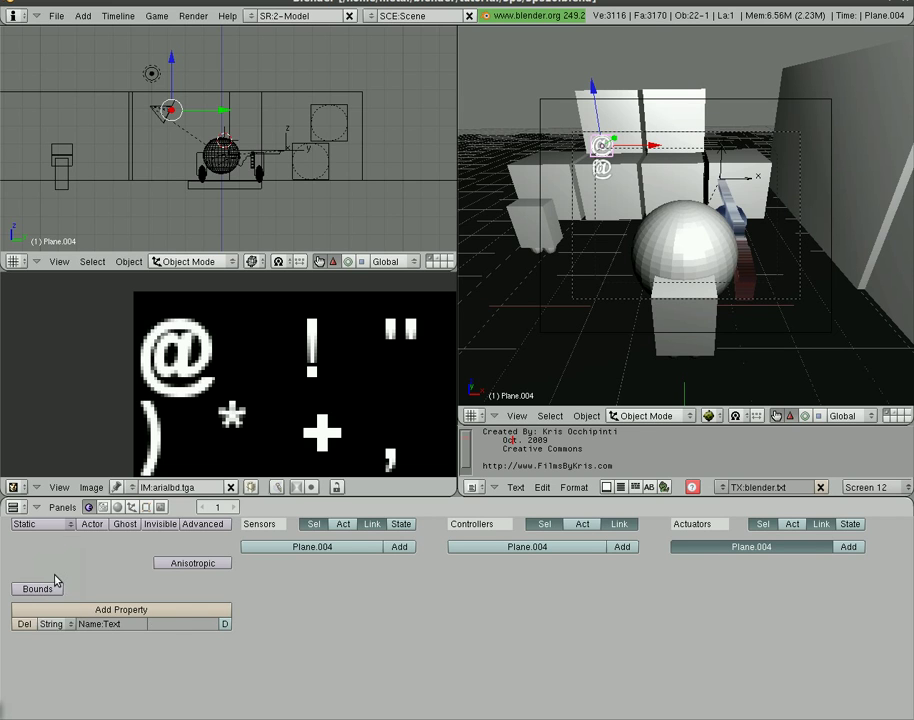
{"action": "left_click", "coordinate": [166, 627]}
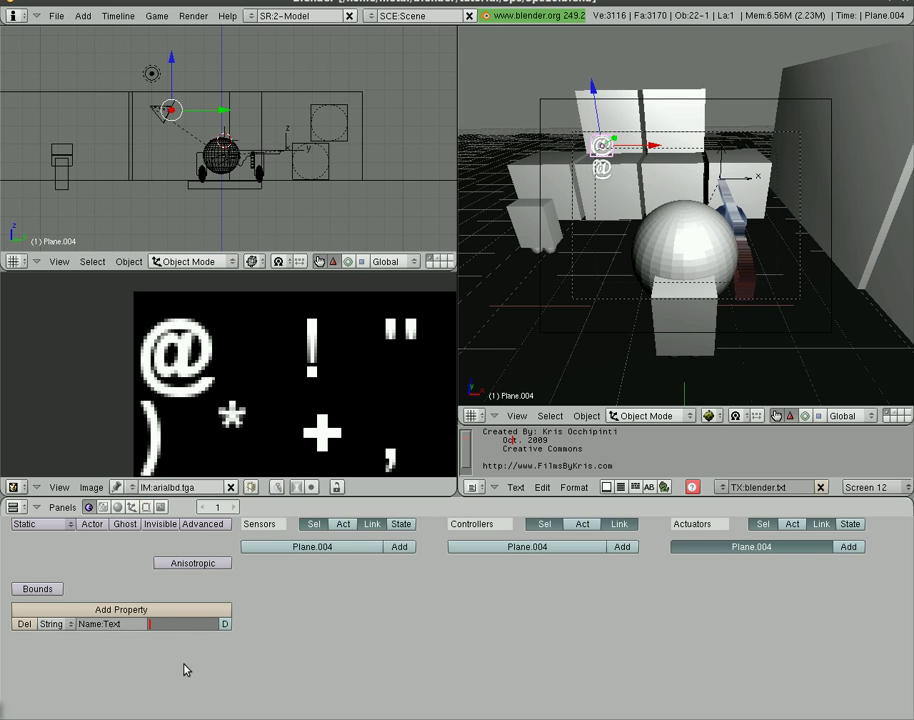
{"action": "type", "text": "JetPack Power"}
{"action": "key", "text": "Return"}
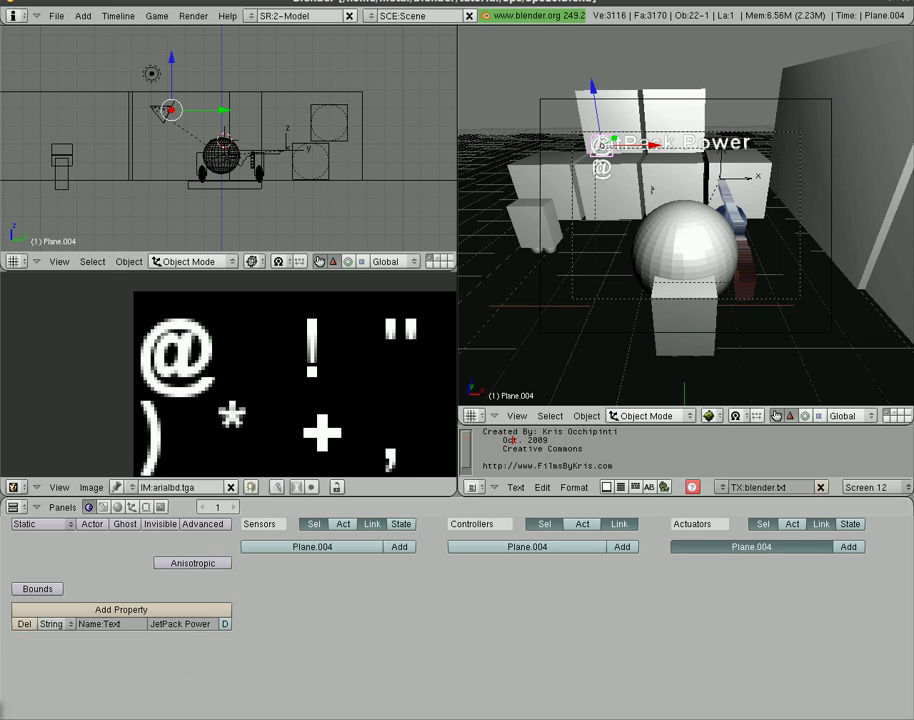
Select both text planes, enlarge them slightly together and move them to the upper-left corner of the camera frame
{"action": "right_click", "coordinate": [605, 177], "text": "shift"}
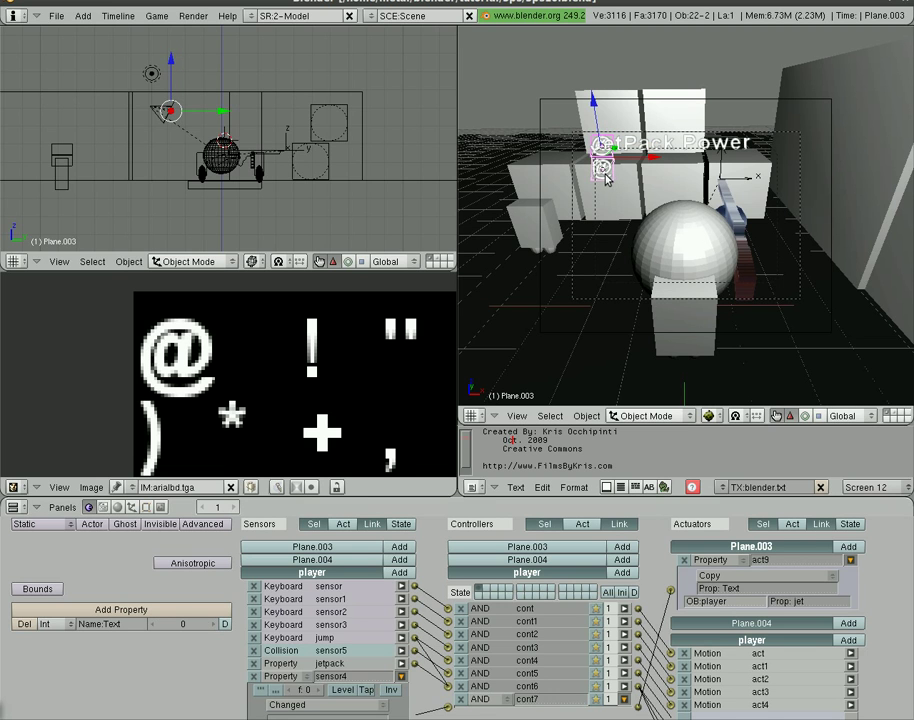
{"action": "key", "text": "s"}
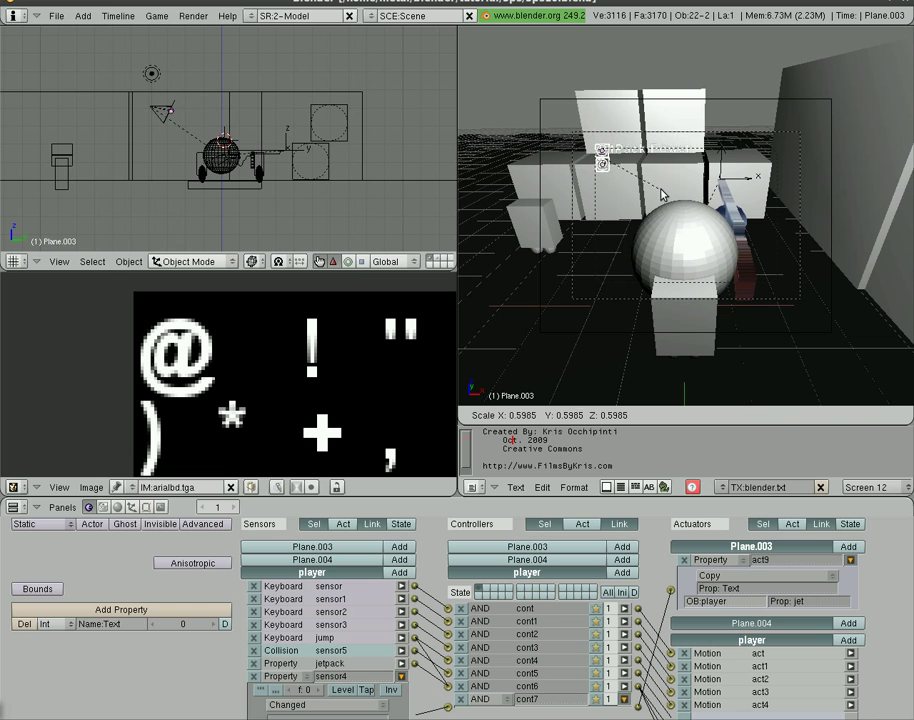
{"action": "left_click", "coordinate": [653, 197]}
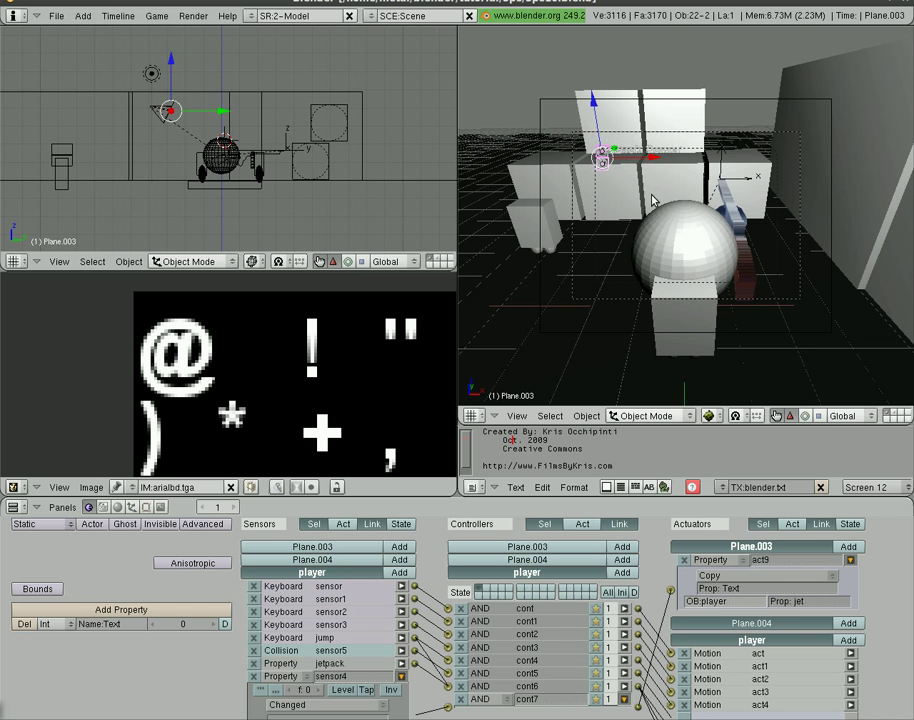
{"action": "key", "text": "s"}
{"action": "left_click", "coordinate": [703, 240]}
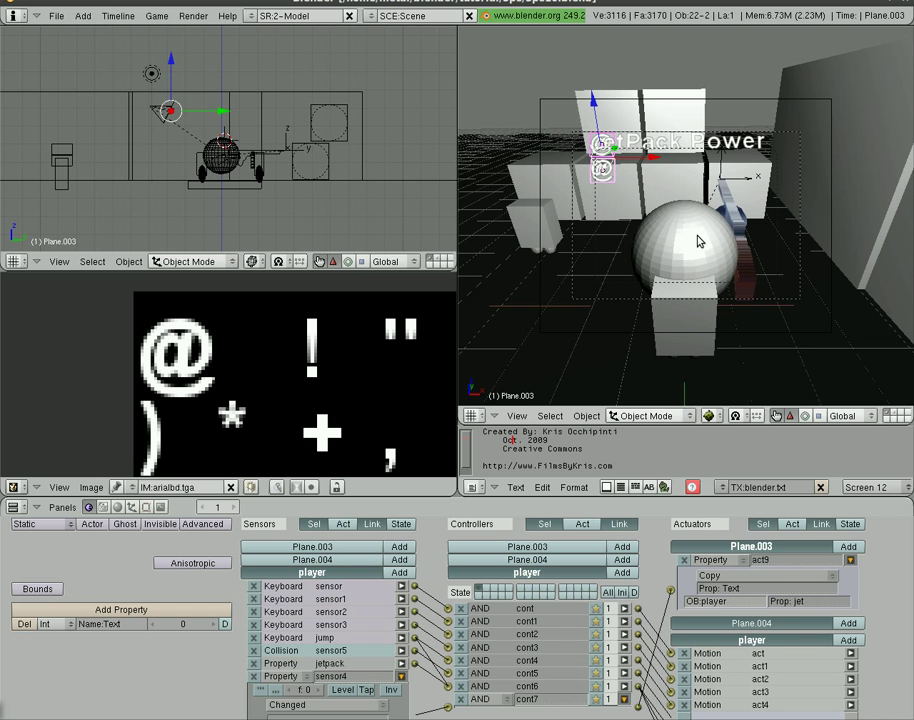
{"action": "key", "text": "g"}
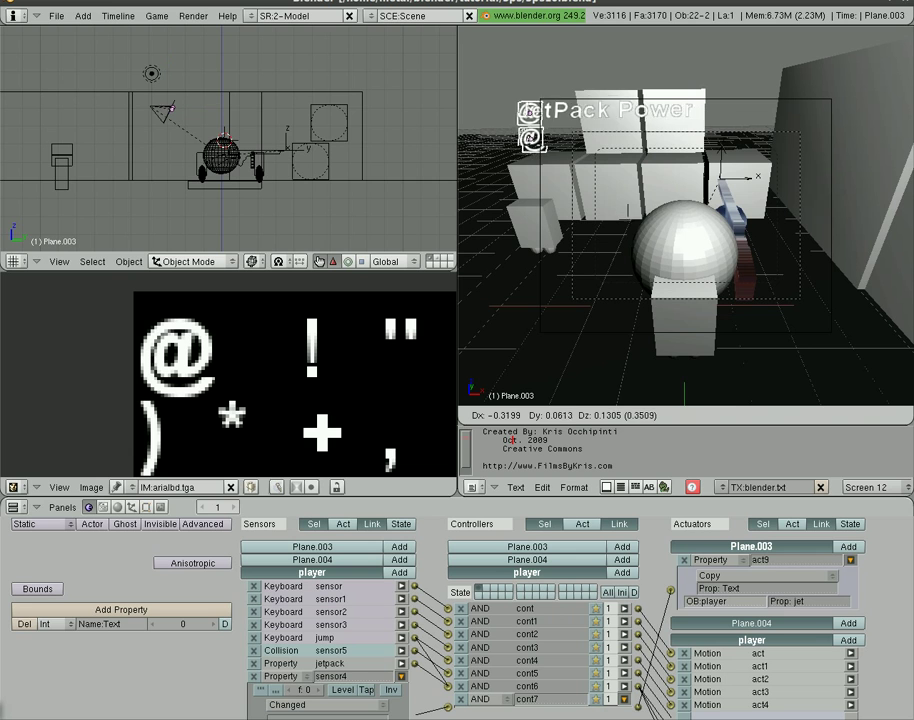
{"action": "left_click", "coordinate": [648, 244]}
Test the game in a maximized camera view, using the jetpack to check the JetPack Power label and counter, and return to the normal layout
{"action": "scroll", "coordinate": [653, 248], "scroll_direction": "up", "scroll_amount": 2}
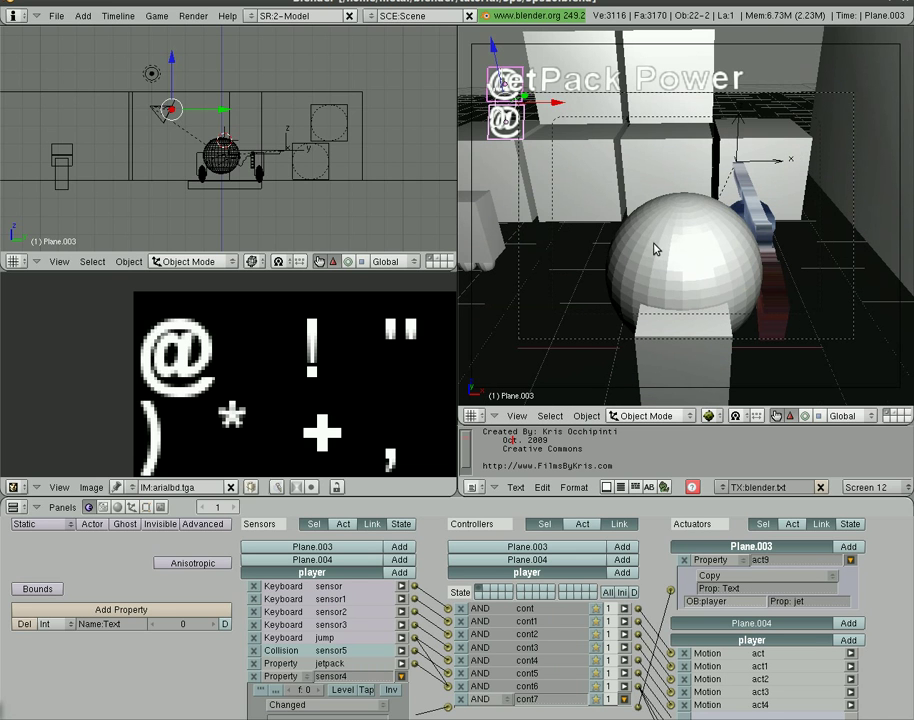
{"action": "key", "text": "ctrl+Up"}
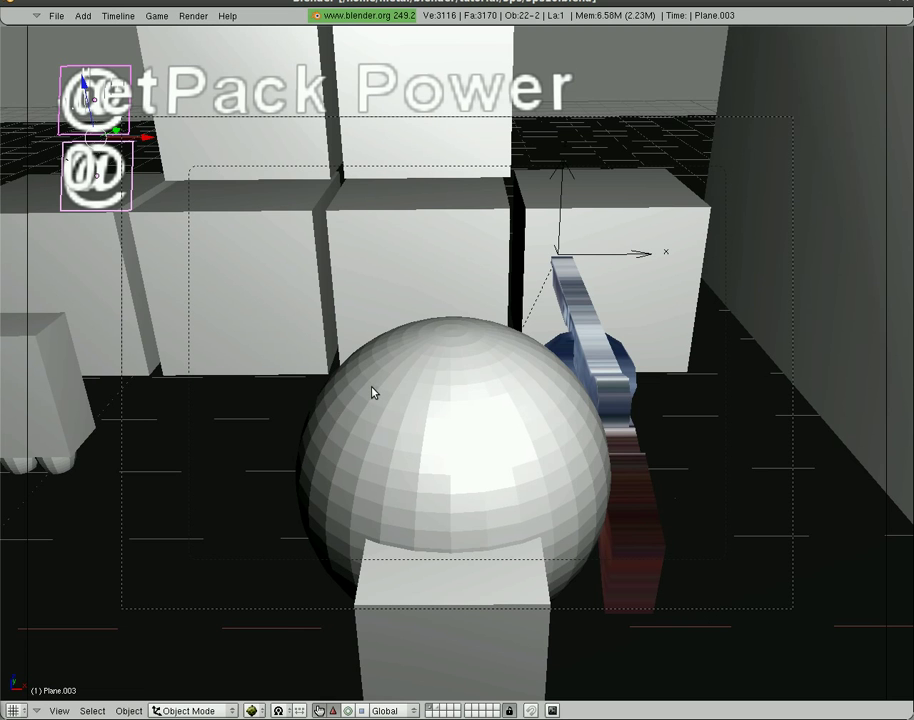
{"action": "key", "text": "p"}
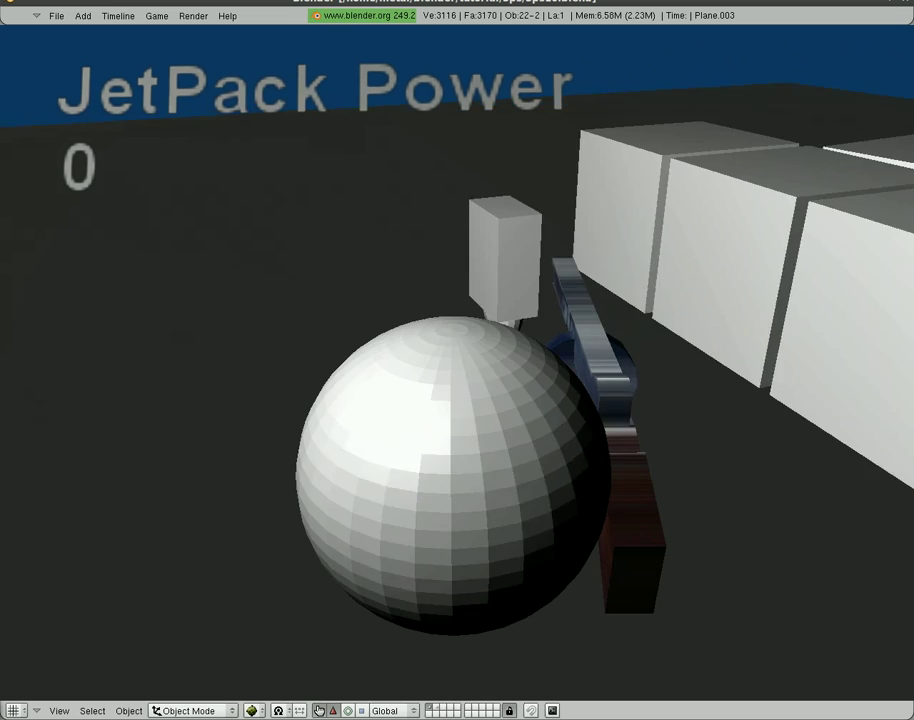
{"action": "key", "text": "w"}
{"action": "key", "text": "s"}
{"action": "key", "text": "space"}
{"action": "key", "text": "space"}
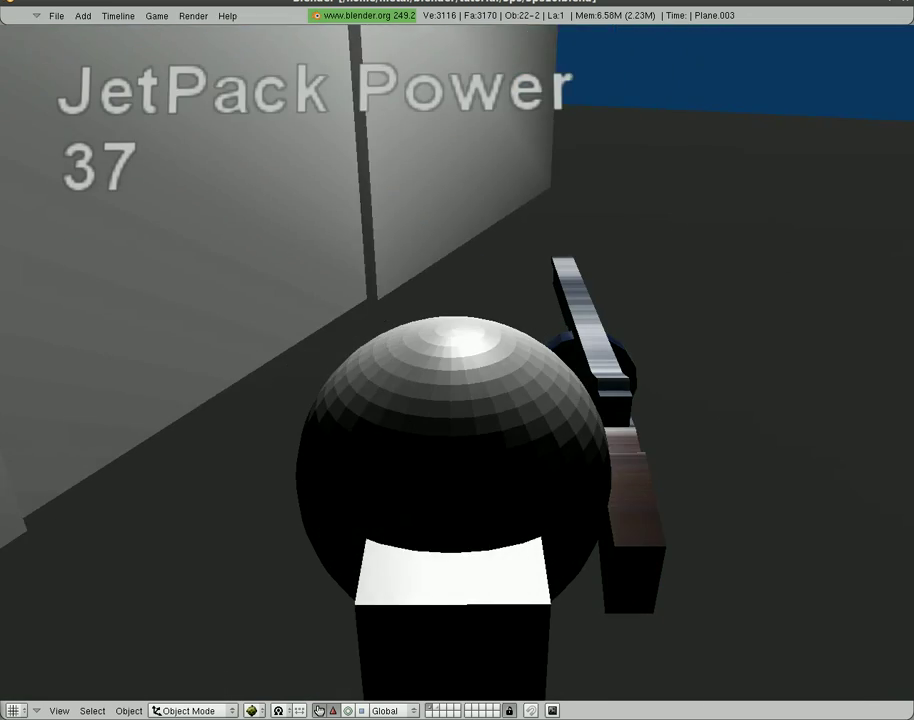
{"action": "key", "text": "space"}
{"action": "key", "text": "space"}
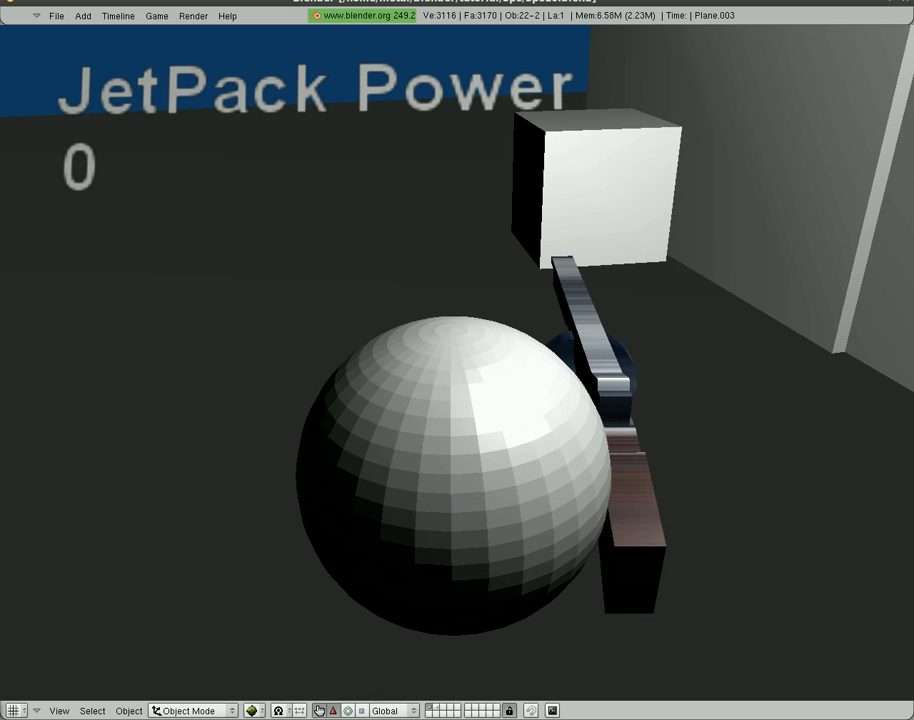
{"action": "key", "text": "space"}
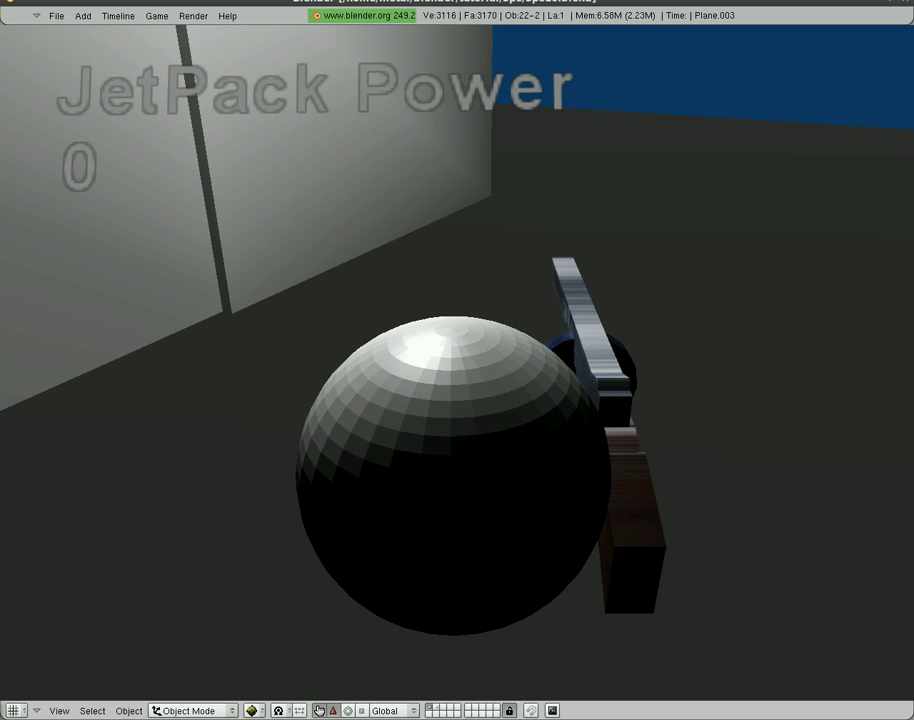
{"action": "key", "text": "Escape"}
{"action": "key", "text": "ctrl+Down"}
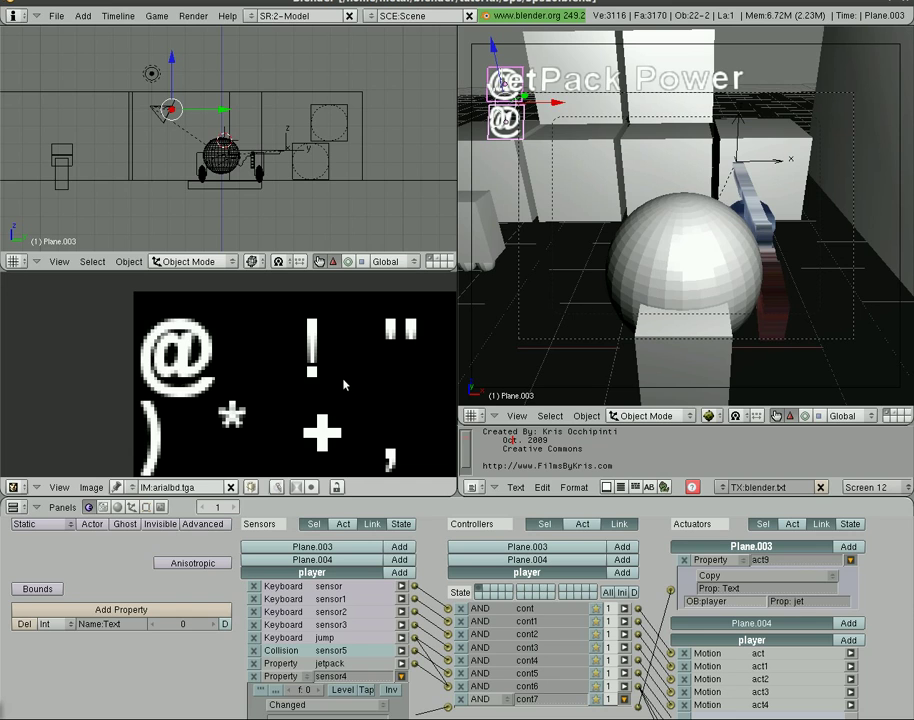